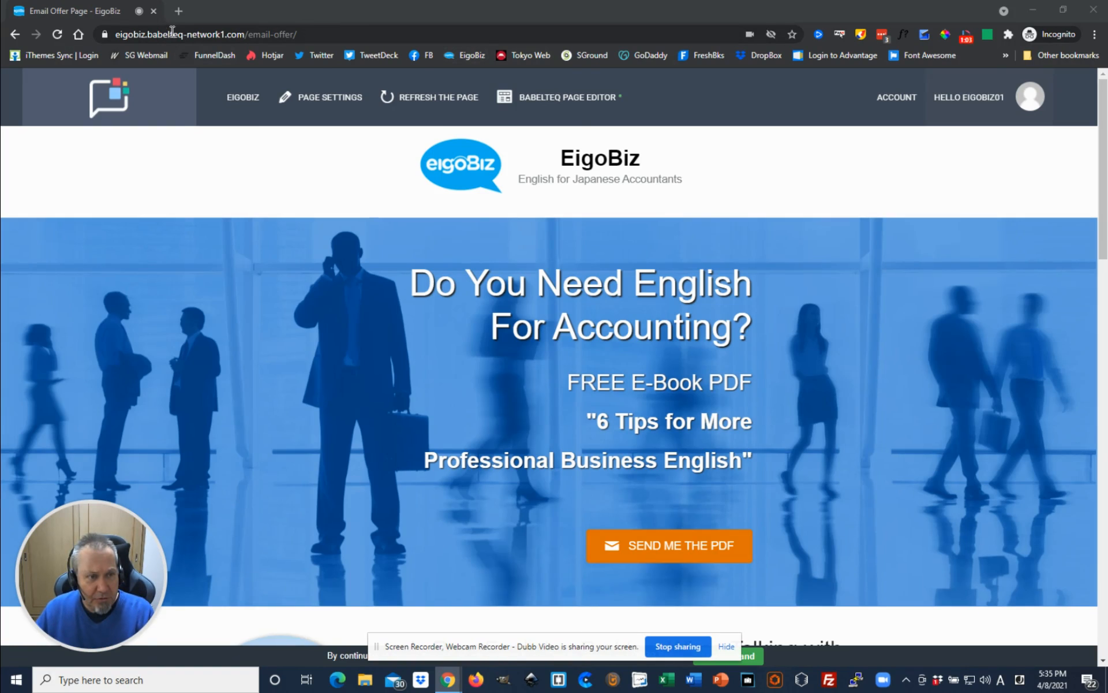
# Go to the EigoBiz site's dashboard and open the list of its published pages.
pyautogui.moveTo(244, 70)
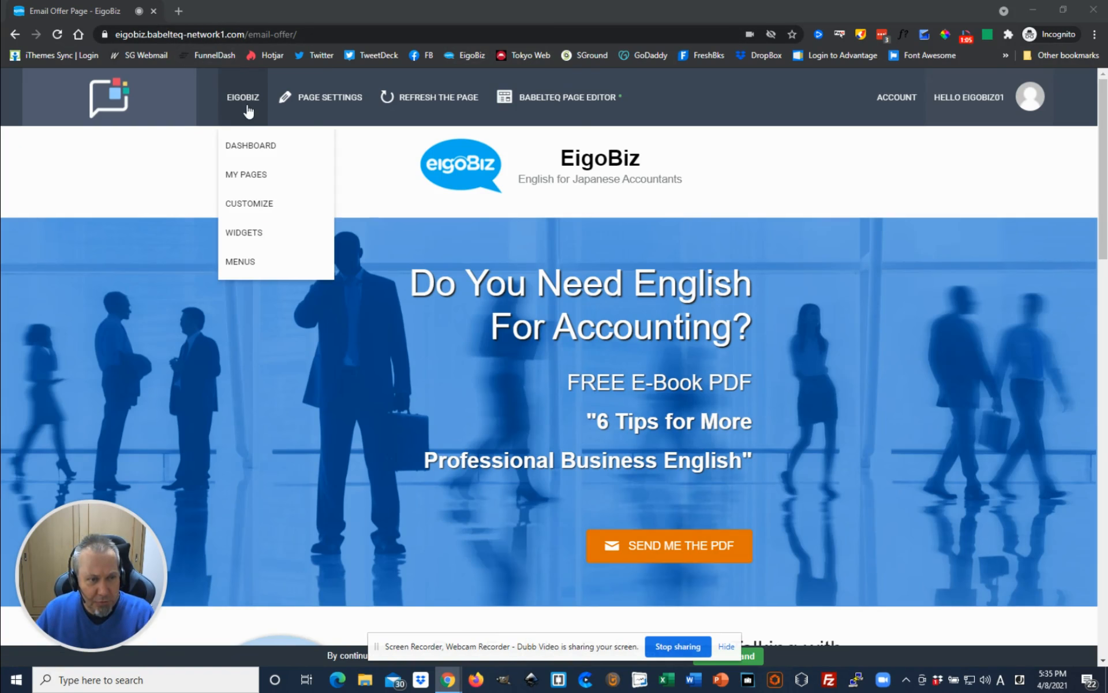
pyautogui.click(268, 152)
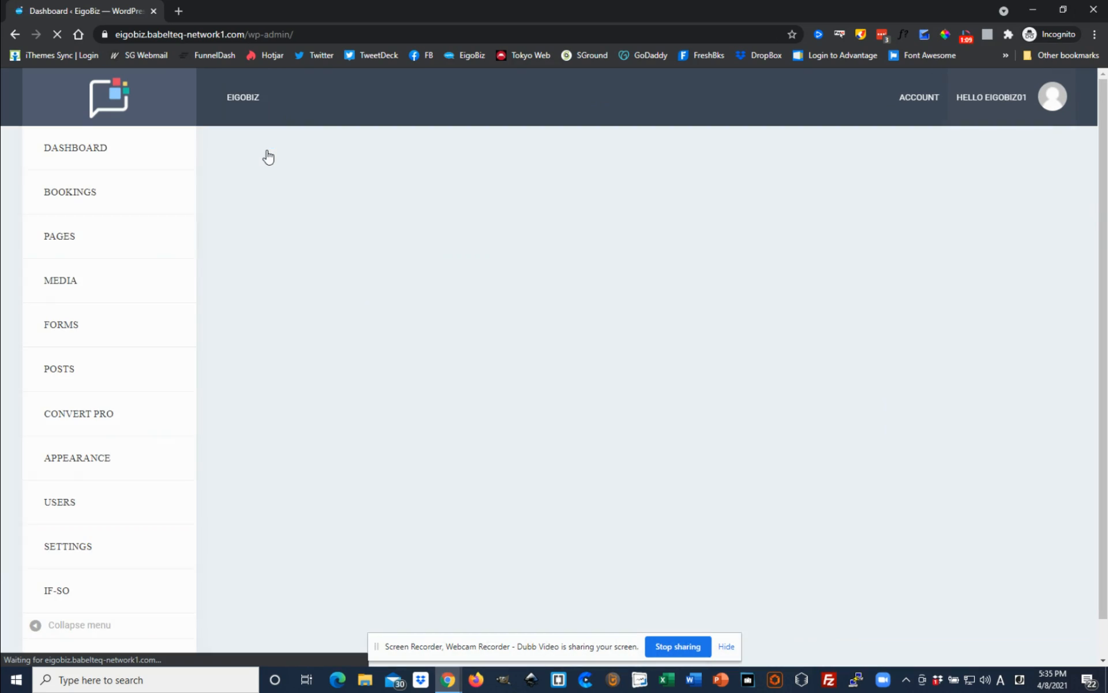
pyautogui.moveTo(254, 104)
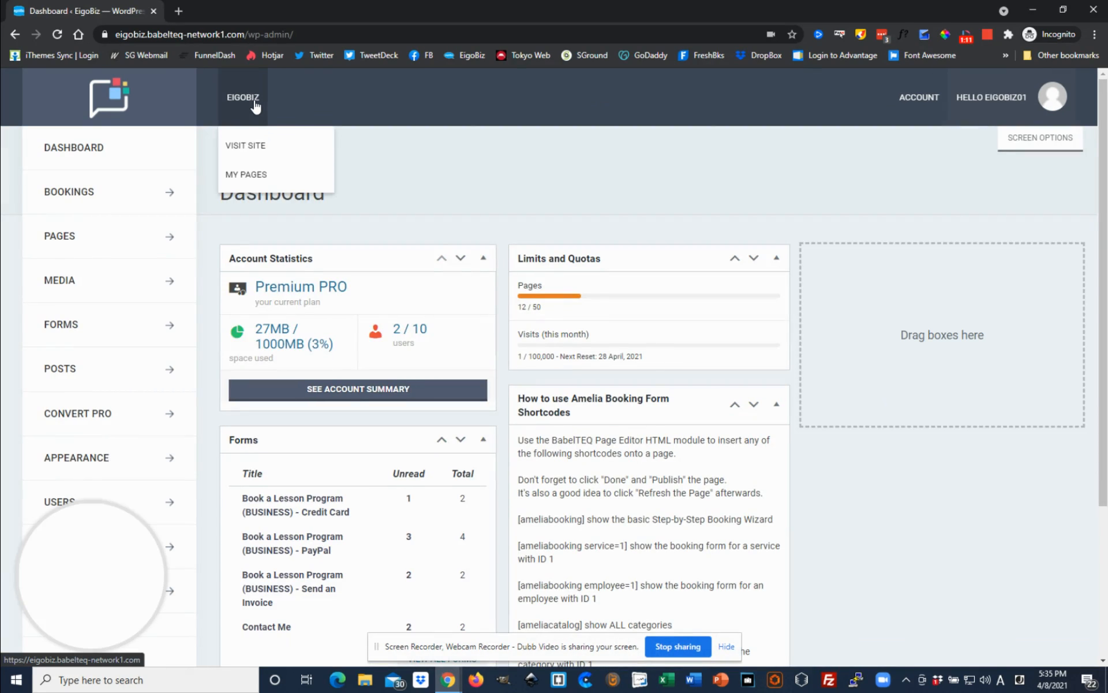
pyautogui.click(270, 174)
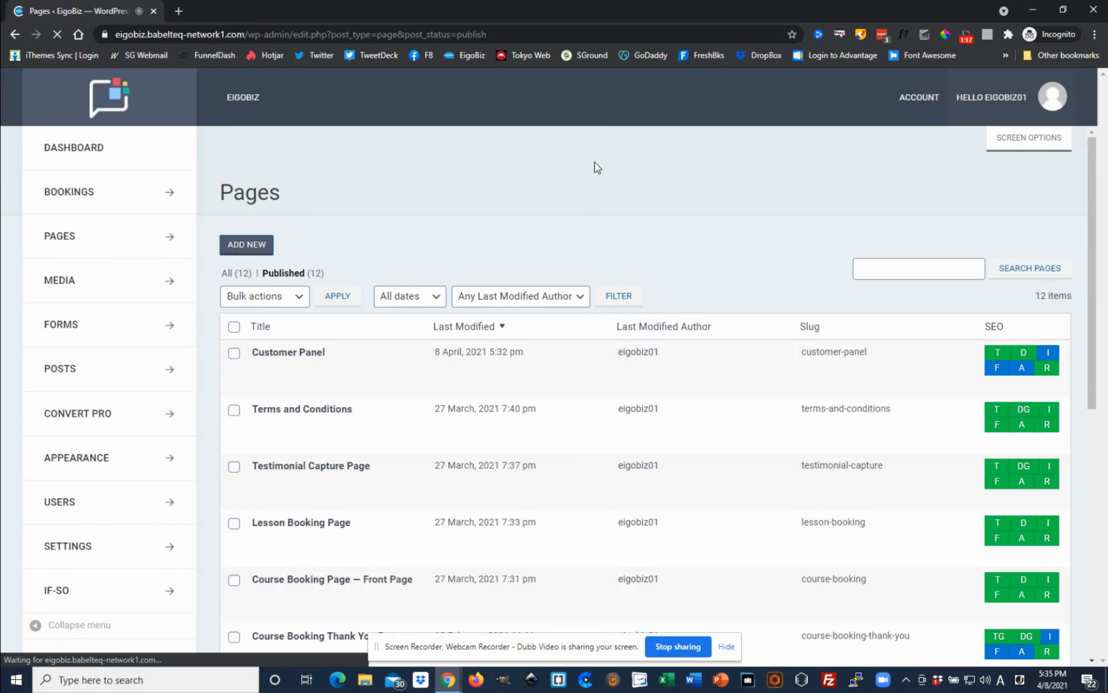
# Look through the list of published pages and examine the SEO ratings shown for each page.
pyautogui.scroll(-1, 669, 193)
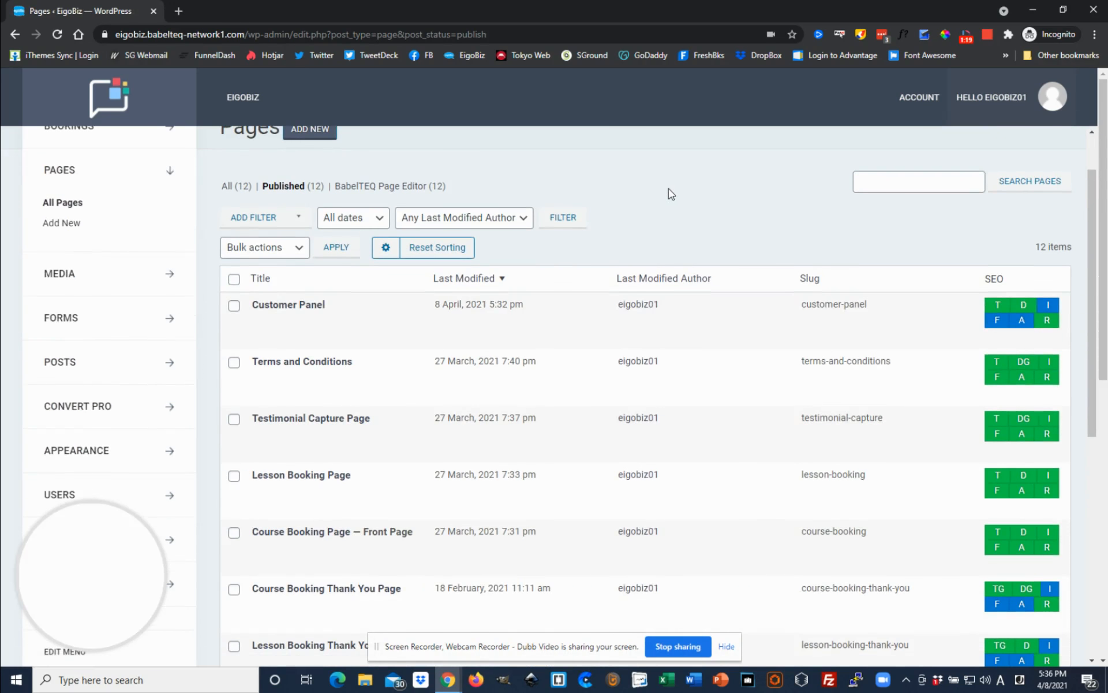
pyautogui.scroll(1, 675, 198)
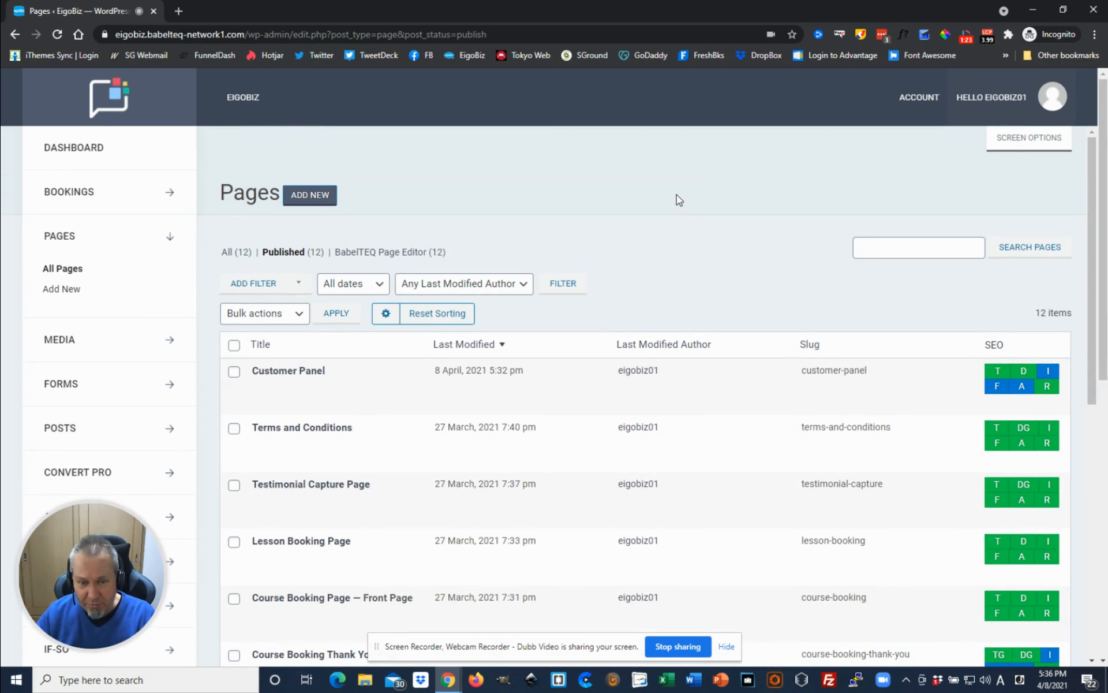
pyautogui.scroll(-2, 666, 264)
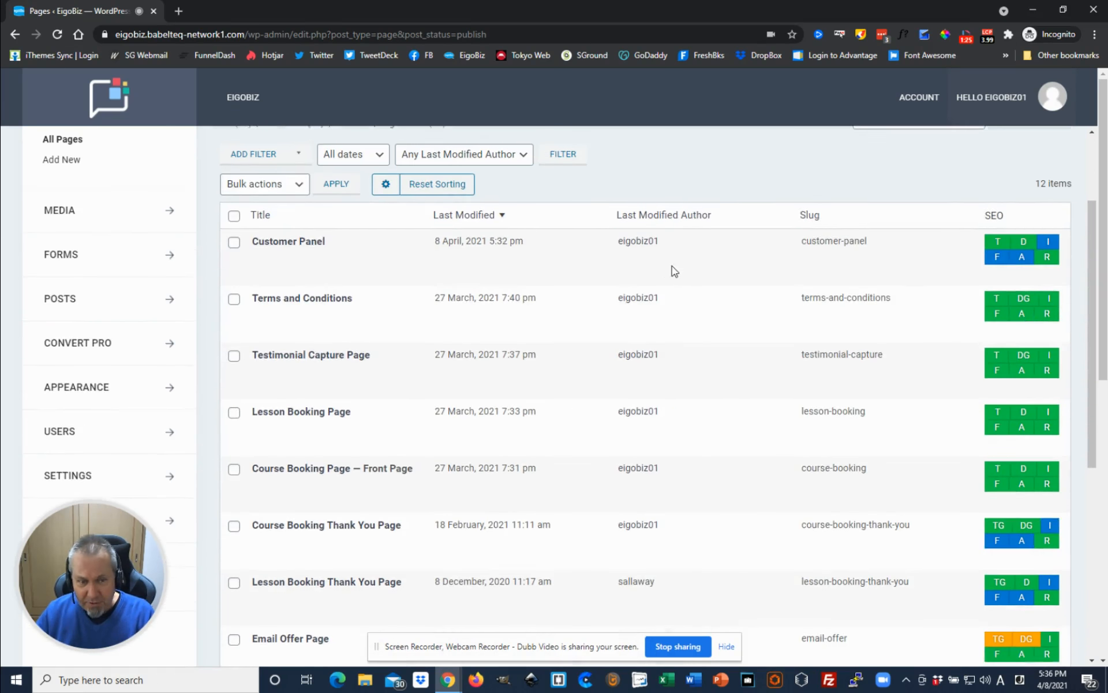
pyautogui.scroll(1, 664, 279)
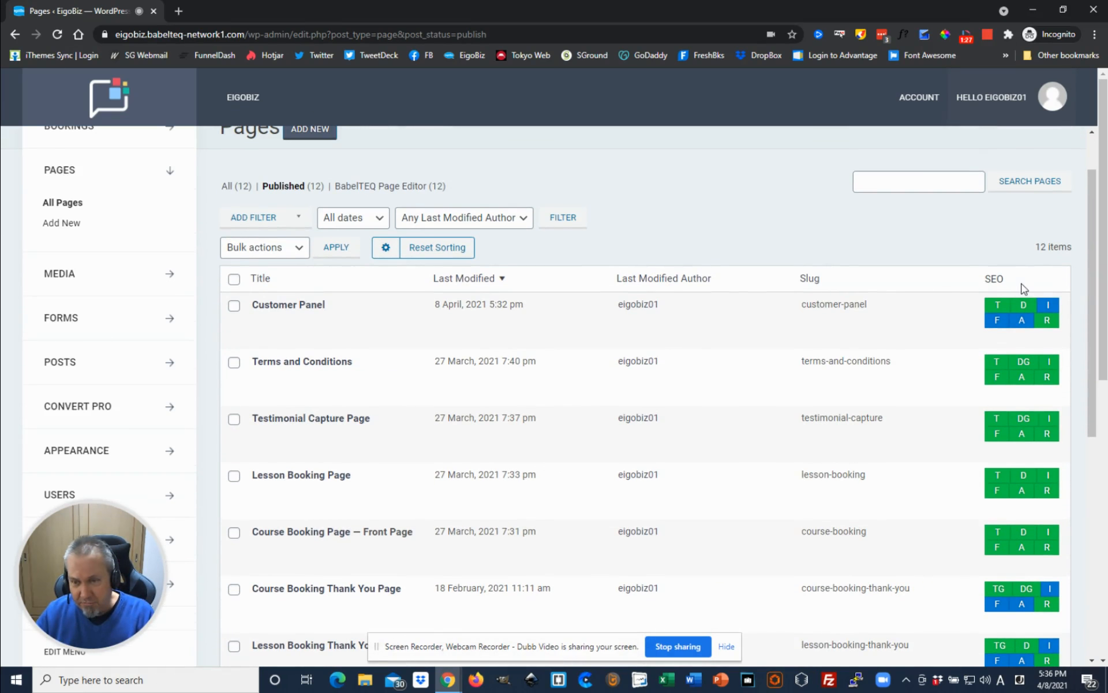
pyautogui.moveTo(1021, 326)
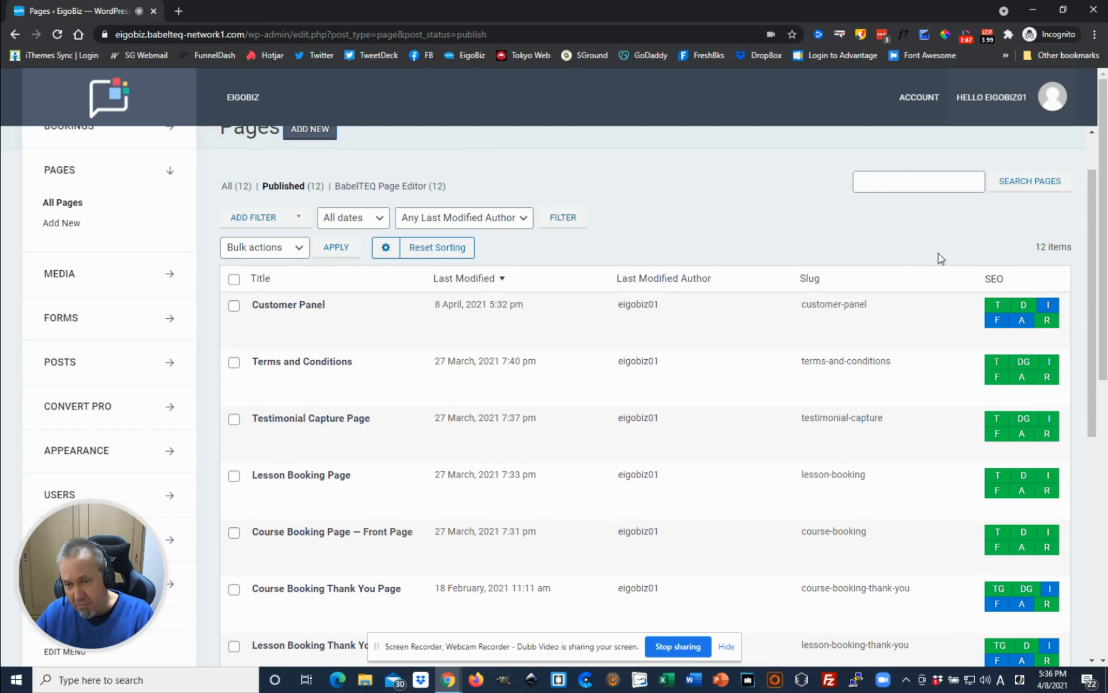
pyautogui.moveTo(998, 308)
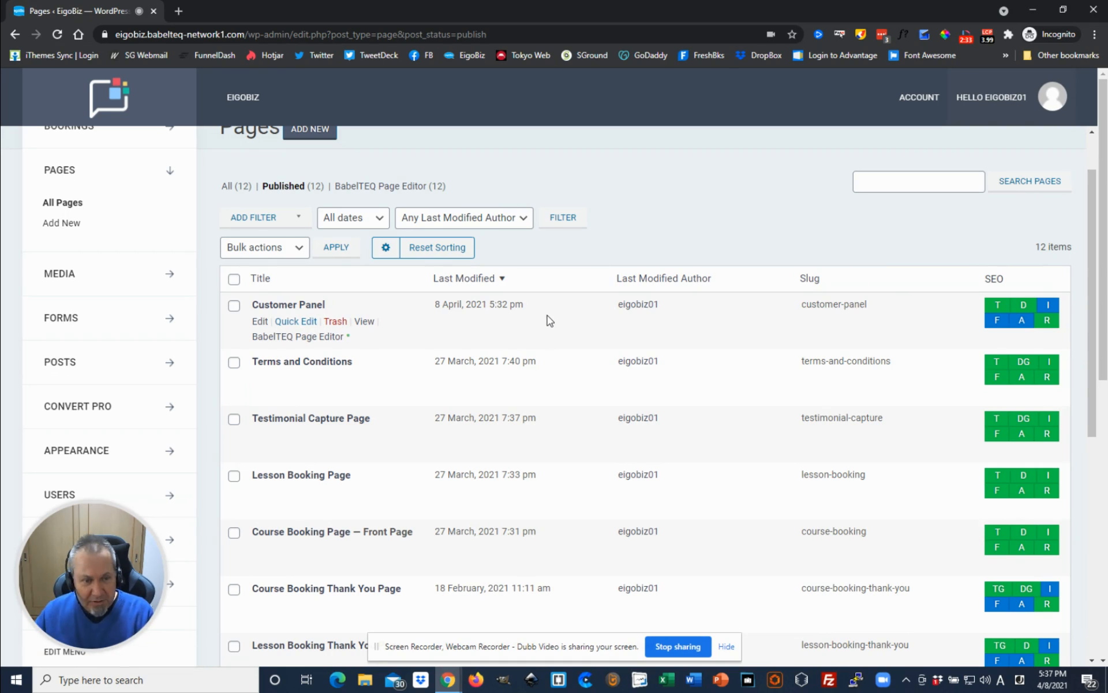
pyautogui.scroll(-1, 566, 316)
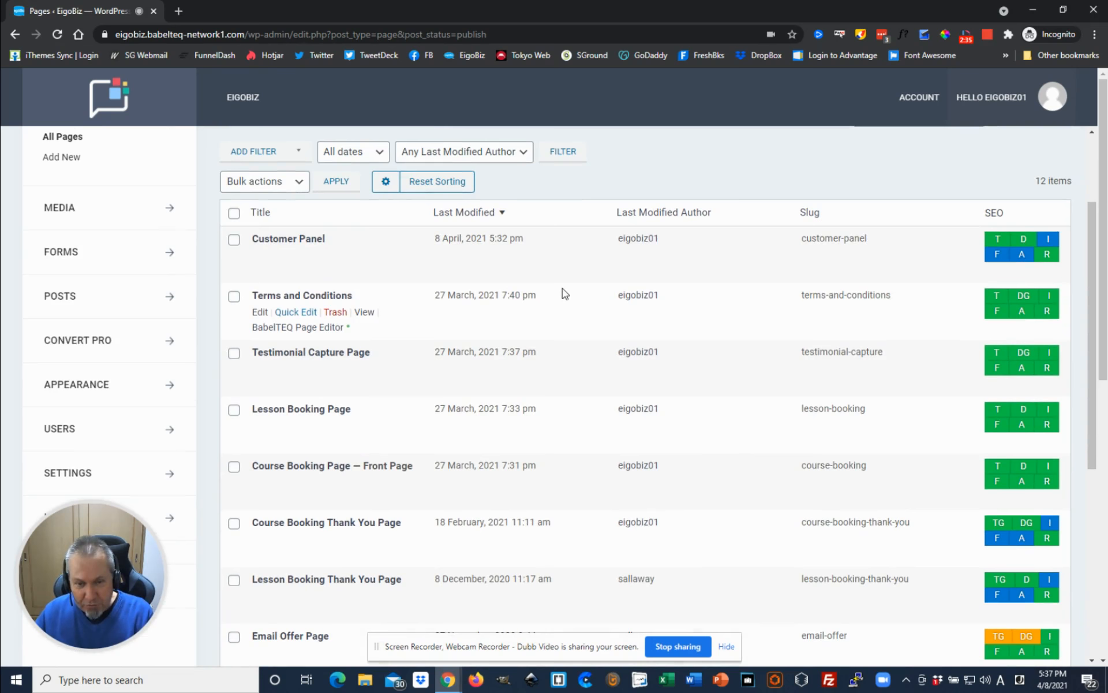
pyautogui.scroll(1, 567, 278)
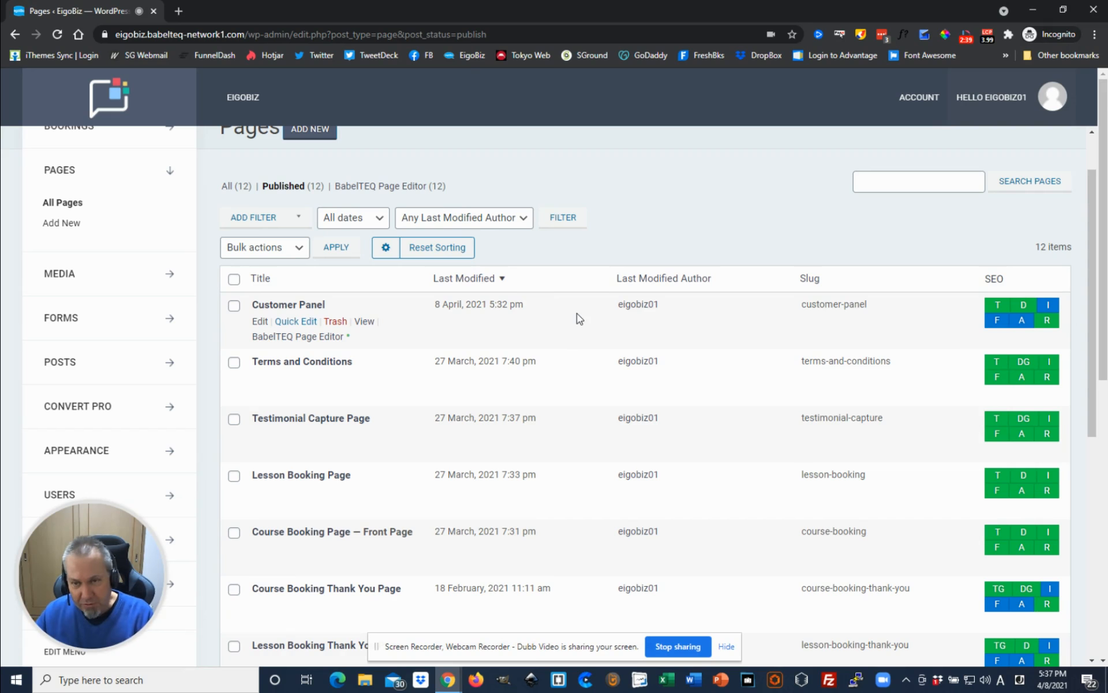
pyautogui.scroll(-1, 580, 312)
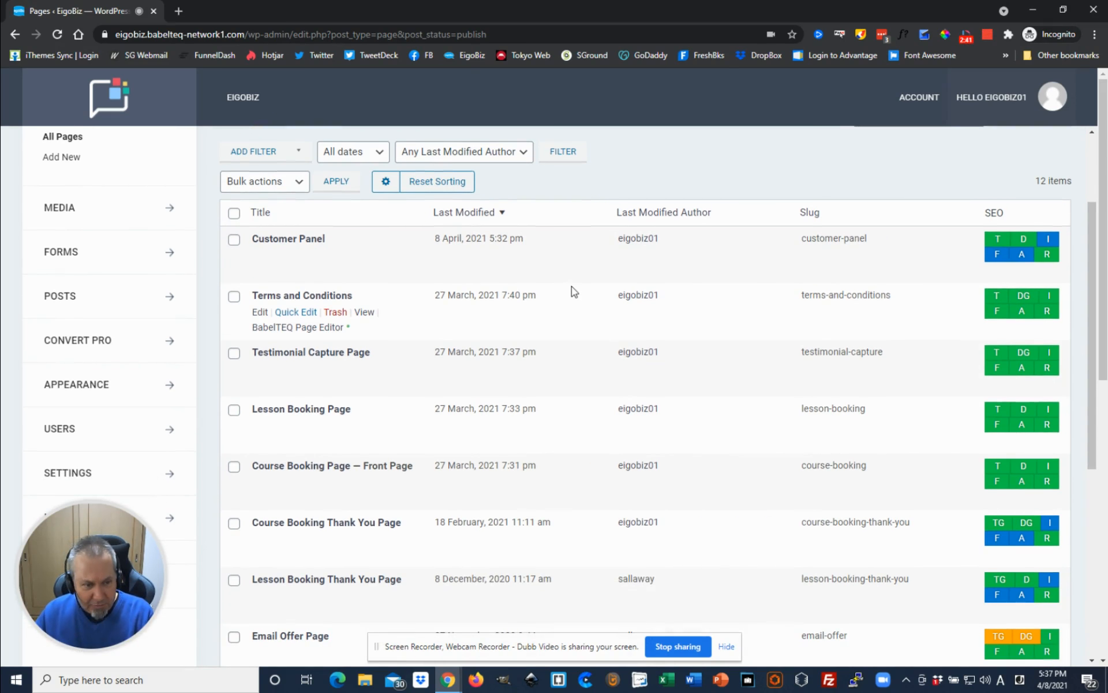
pyautogui.scroll(-1, 573, 289)
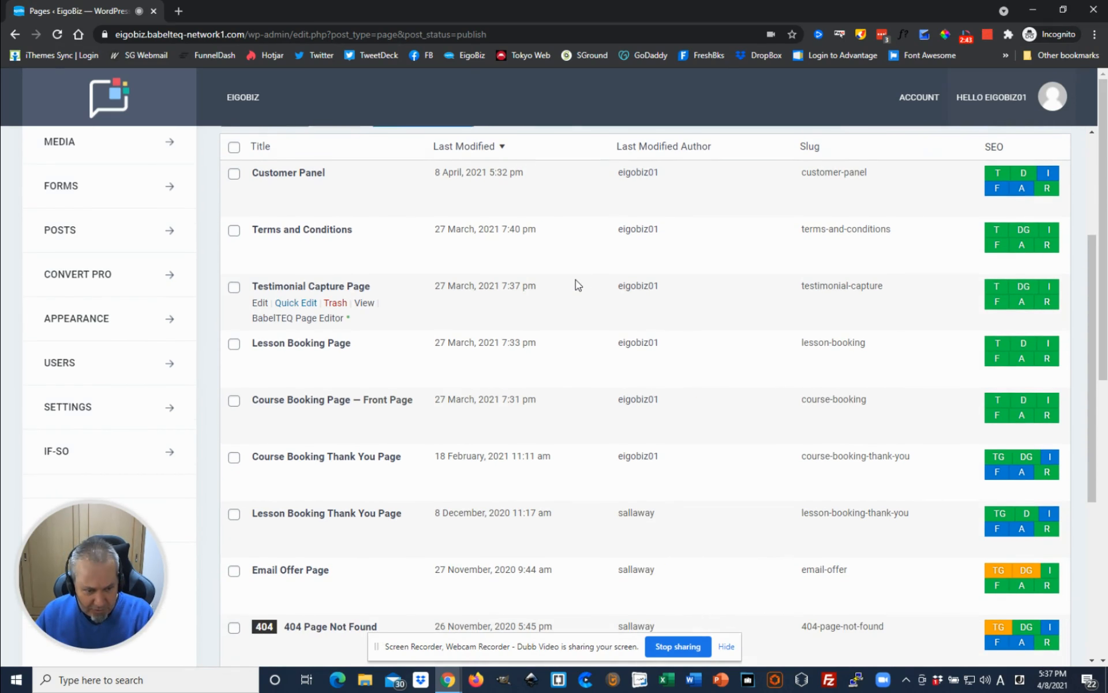
pyautogui.scroll(-1, 579, 280)
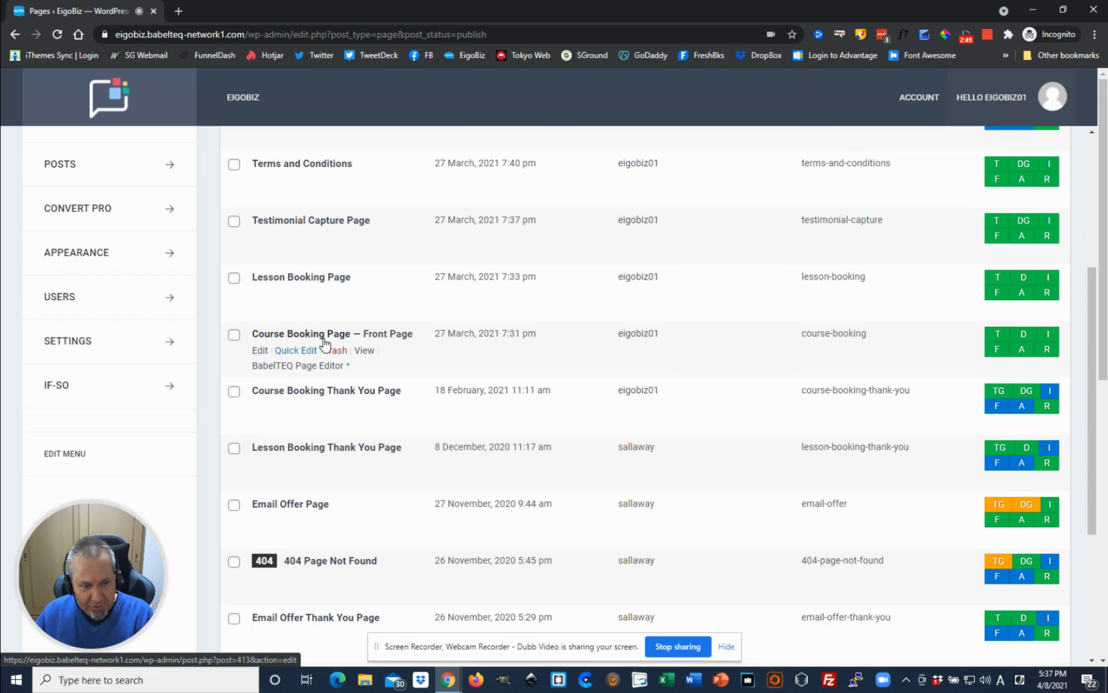
# Inspect the SEO rating explanations for the Email Offer Page and the Email Offer Thank You Page.
pyautogui.scroll(-1, 416, 370)
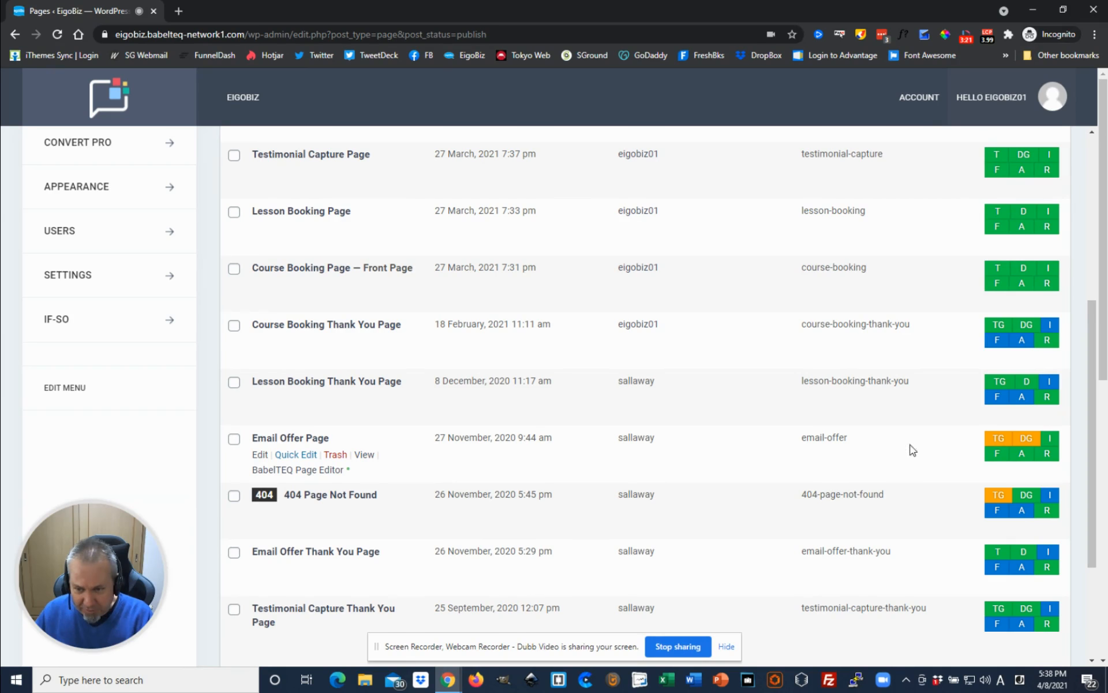
pyautogui.moveTo(1020, 450)
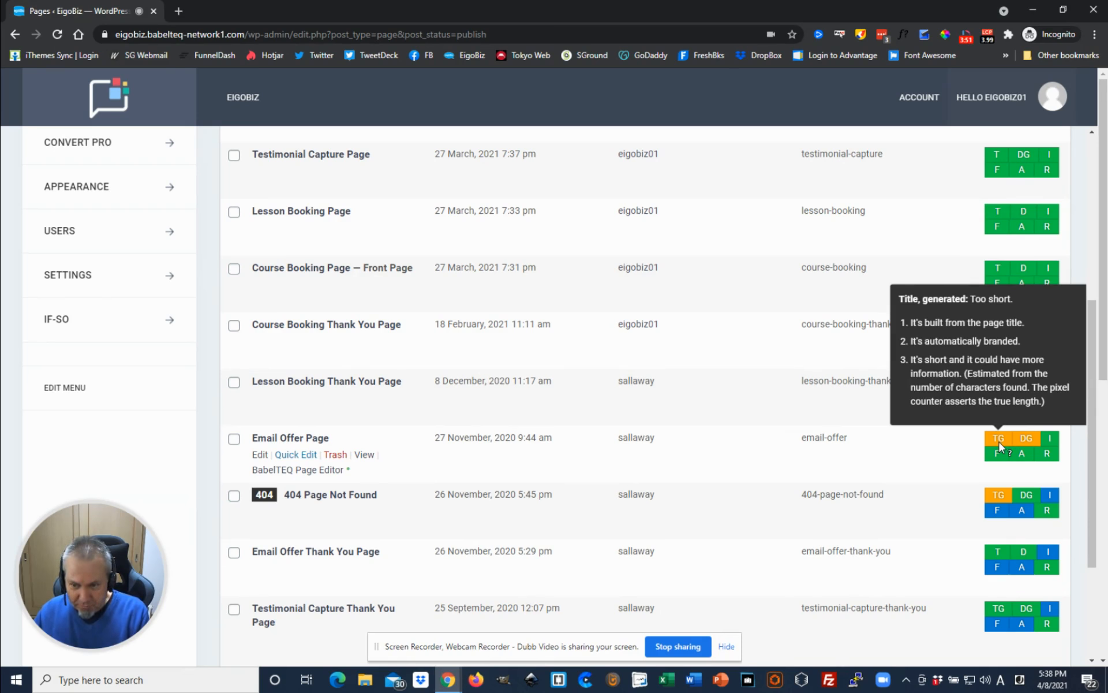
pyautogui.moveTo(1033, 441)
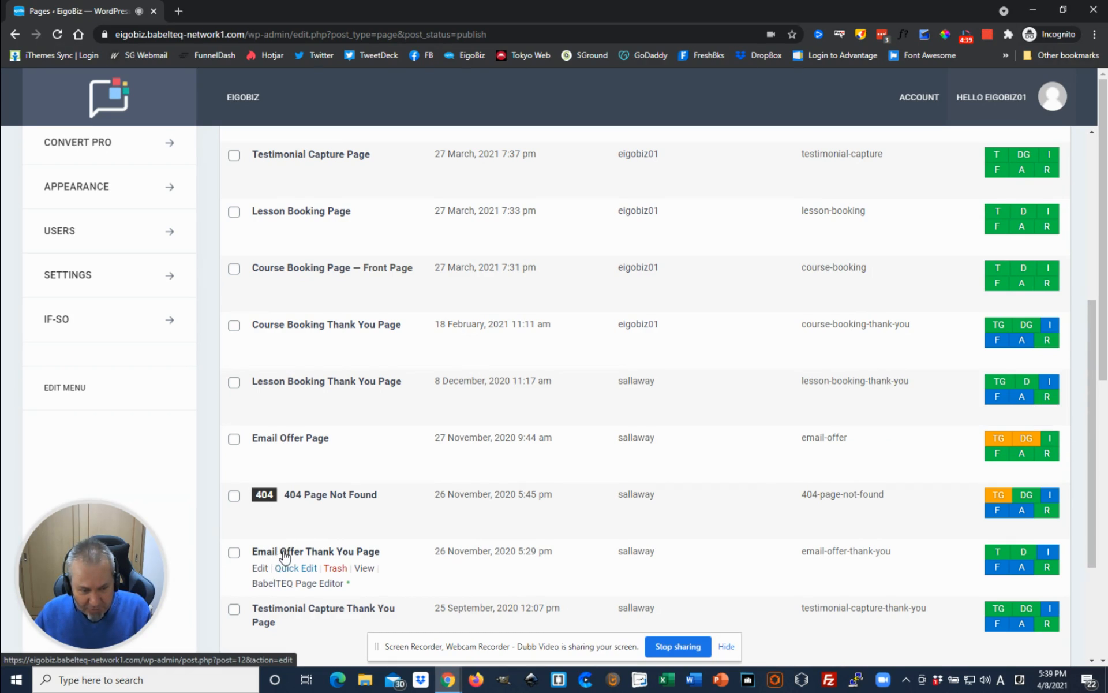
pyautogui.scroll(-1, 306, 565)
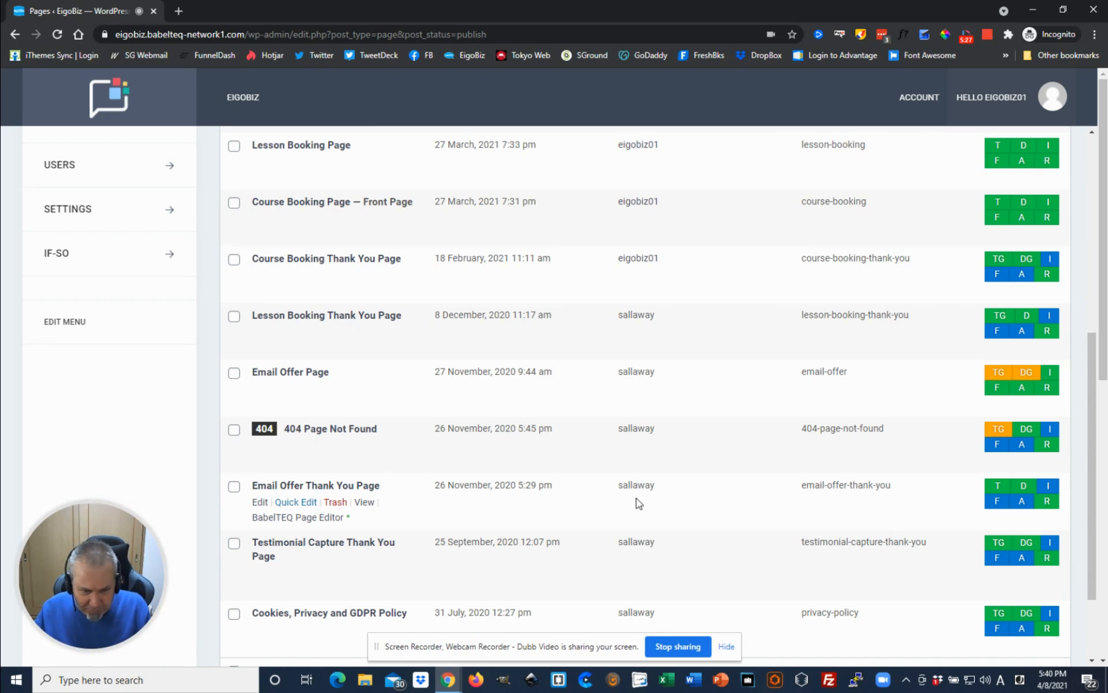
pyautogui.moveTo(1054, 493)
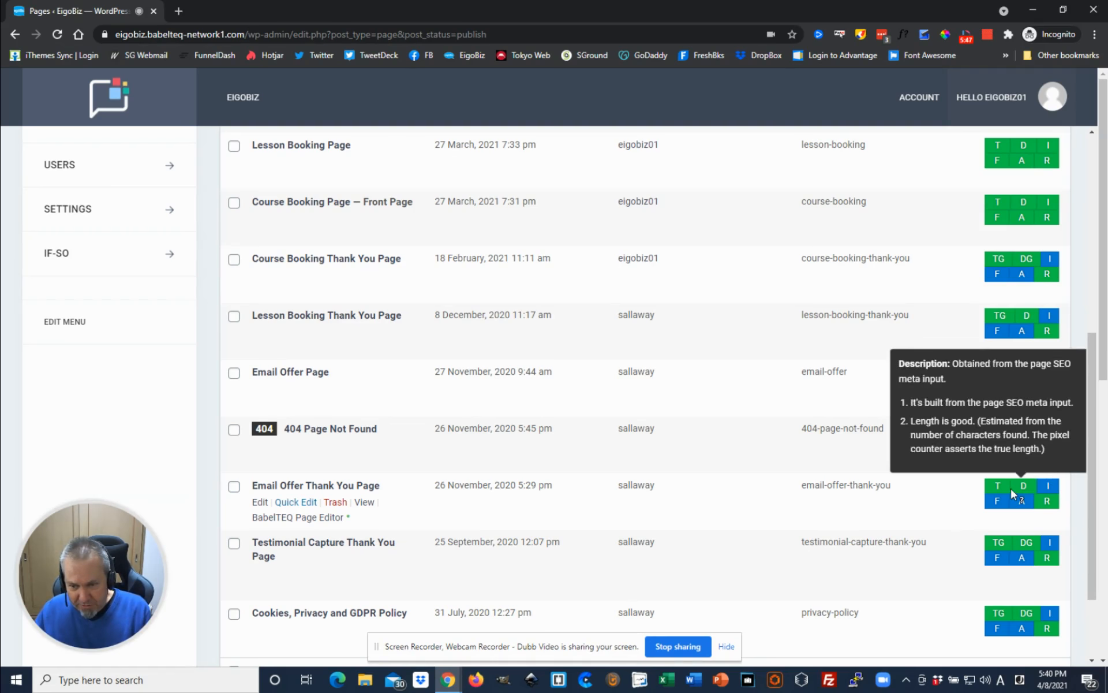
# Open the Email Offer Thank You Page for editing and review its meta title and meta description.
pyautogui.click(259, 502)
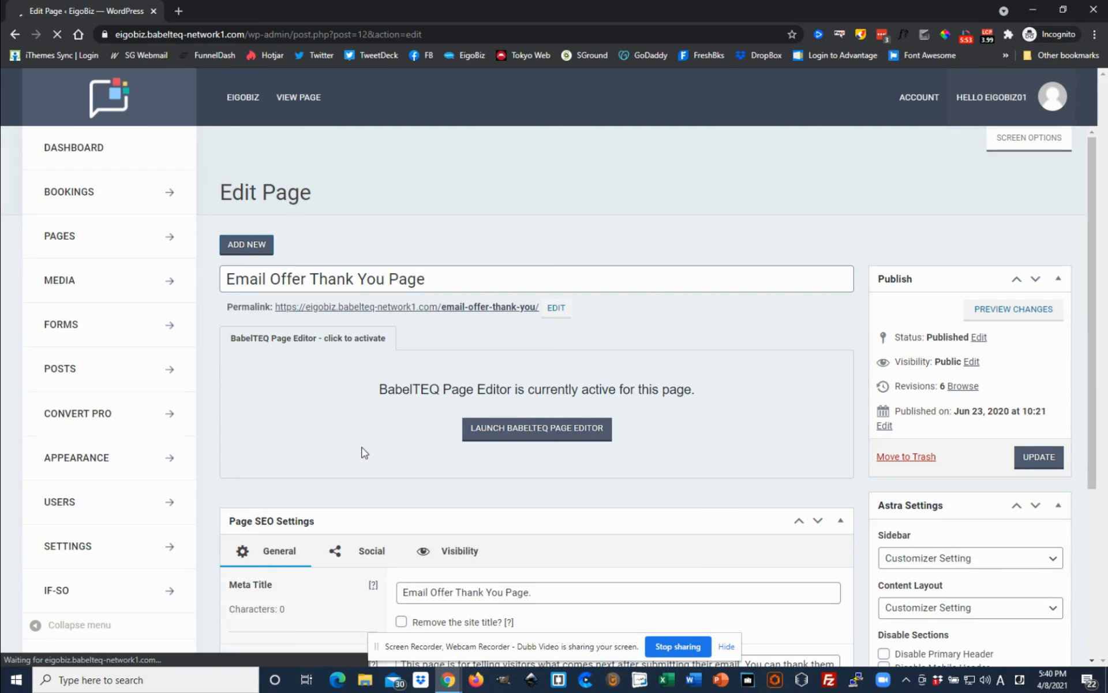
pyautogui.scroll(-4, 334, 450)
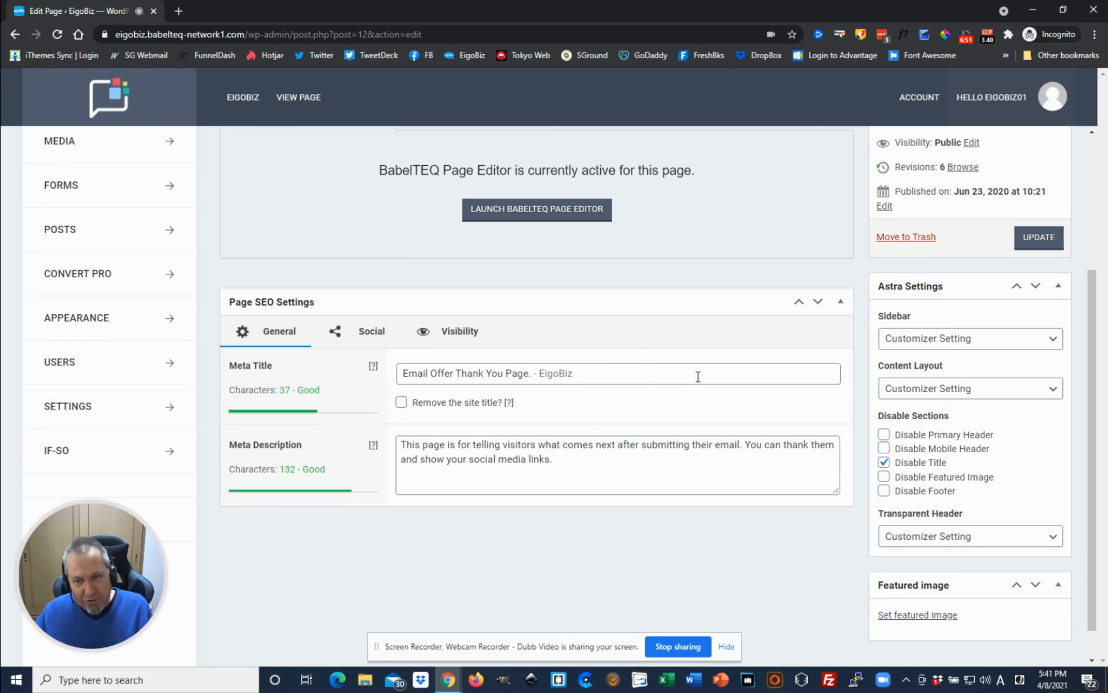
pyautogui.scroll(2, 586, 398)
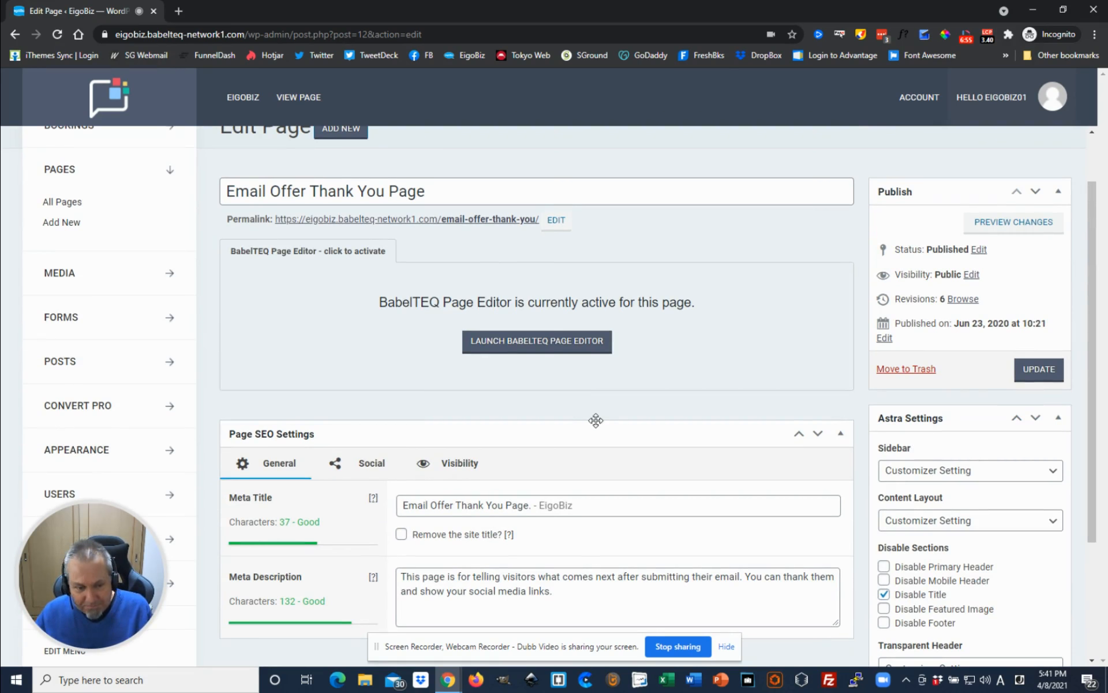
pyautogui.scroll(-1, 593, 453)
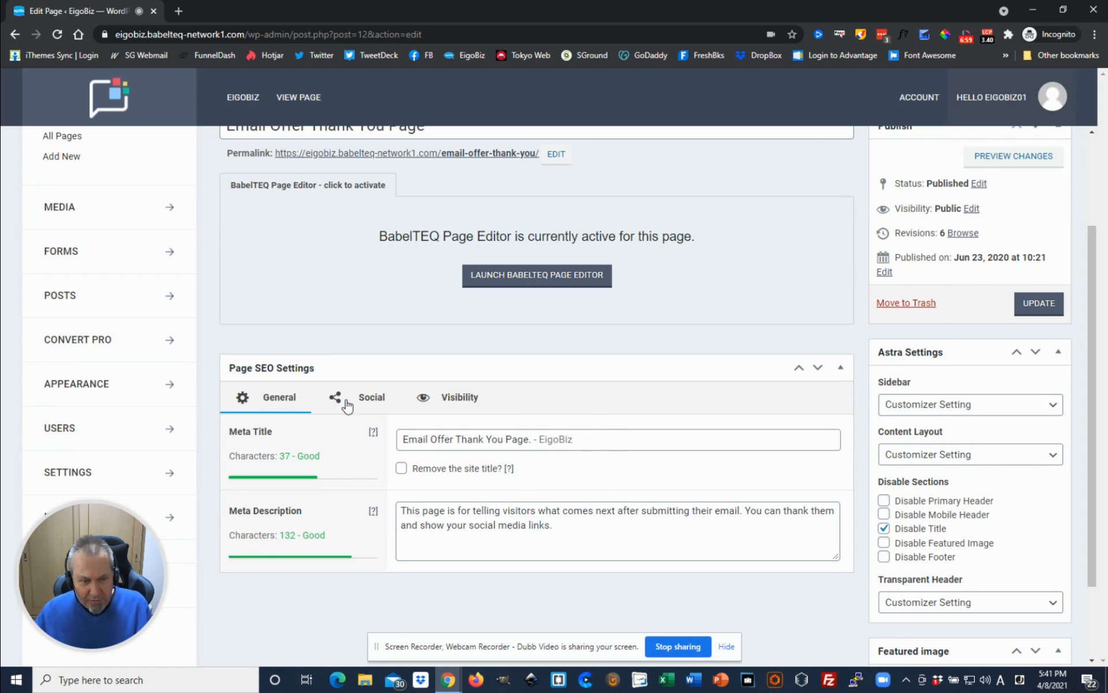
# Show the page's SEO visibility settings and choose noindex for Indexing.
pyautogui.click(467, 404)
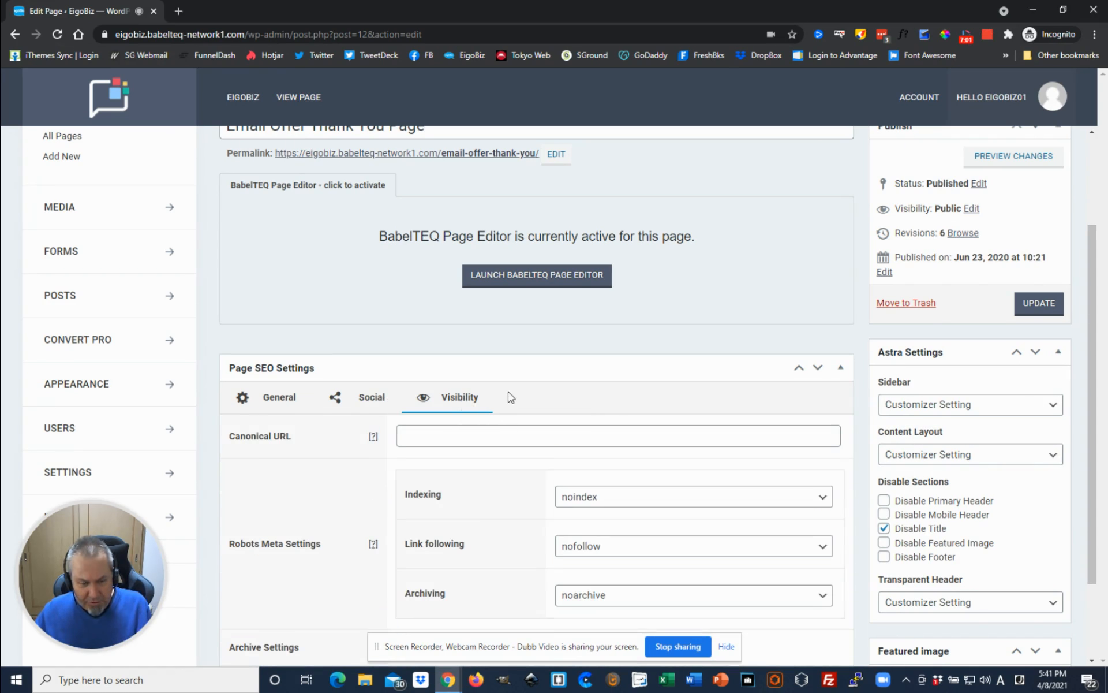
pyautogui.scroll(-1, 607, 364)
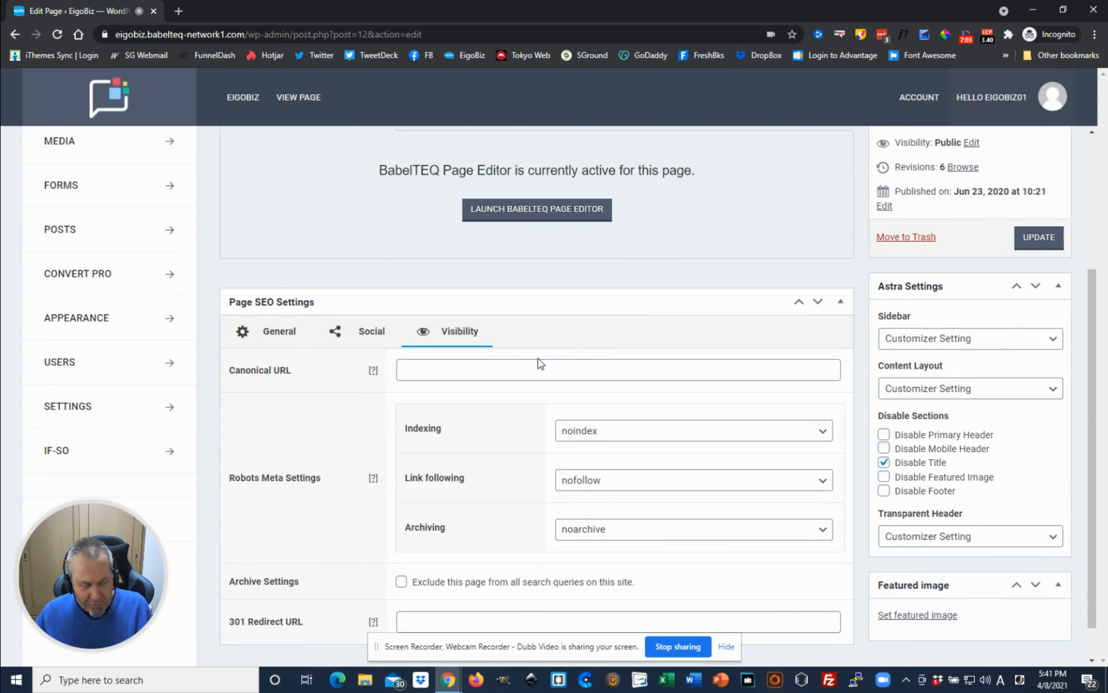
pyautogui.scroll(-1, 350, 448)
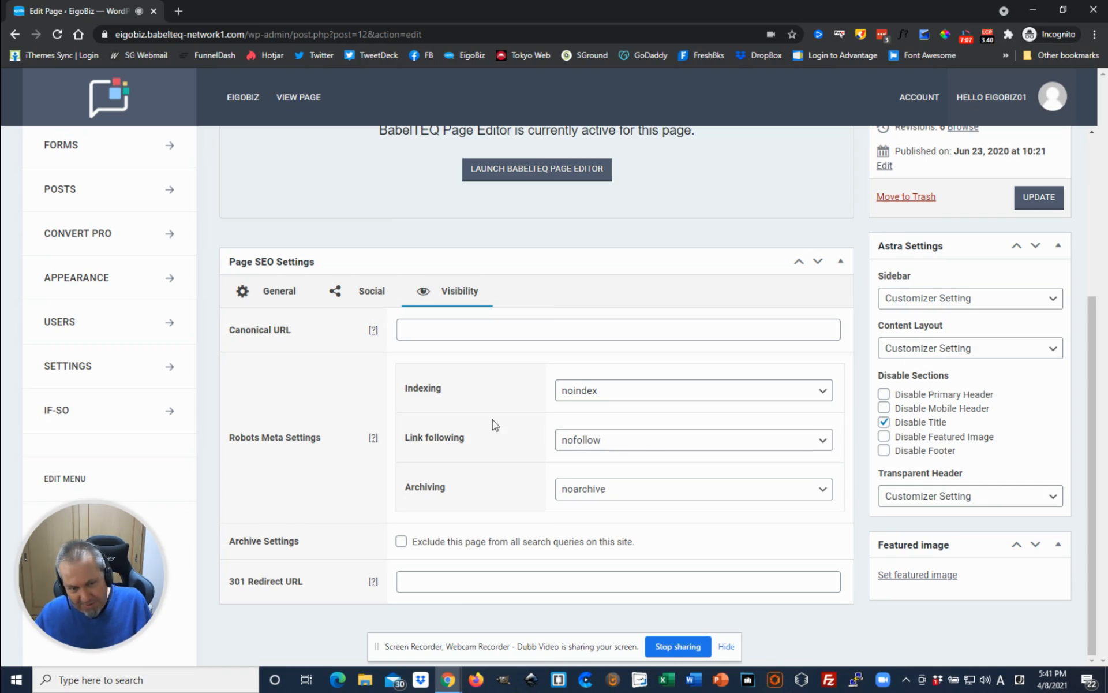
pyautogui.click(645, 396)
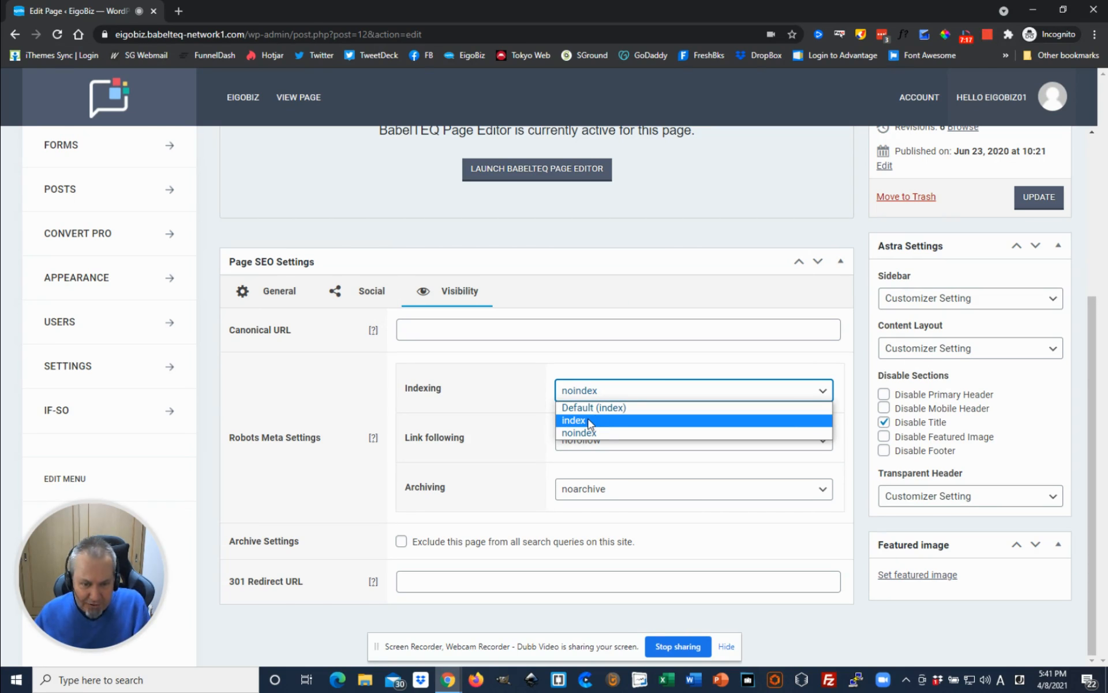
pyautogui.click(633, 434)
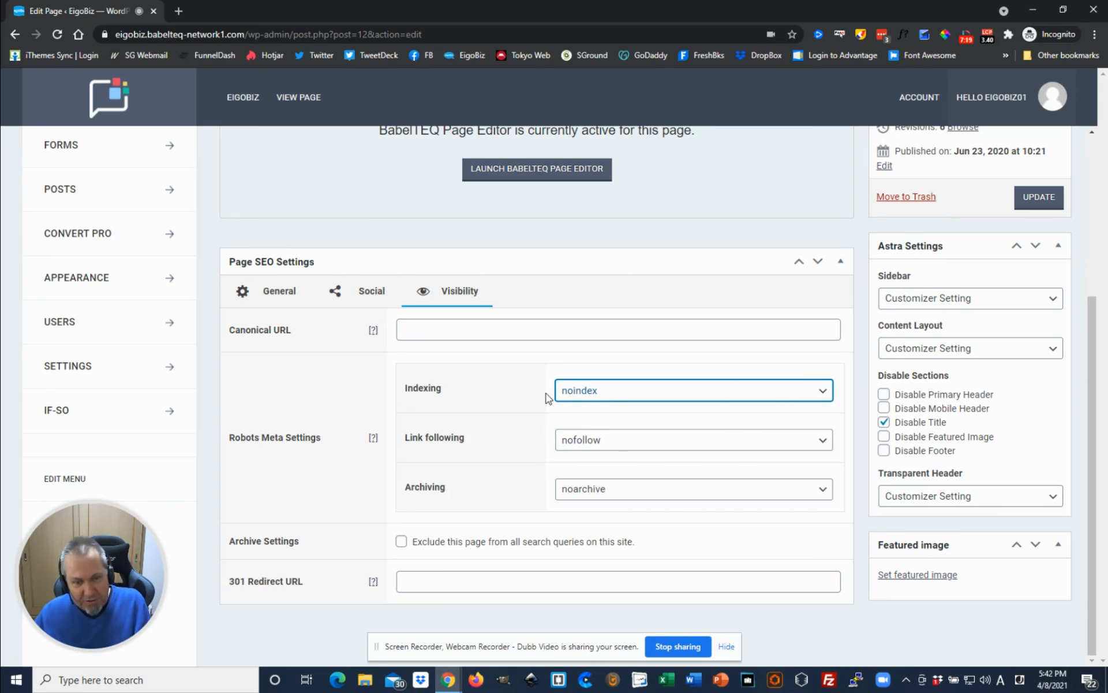
pyautogui.click(357, 393)
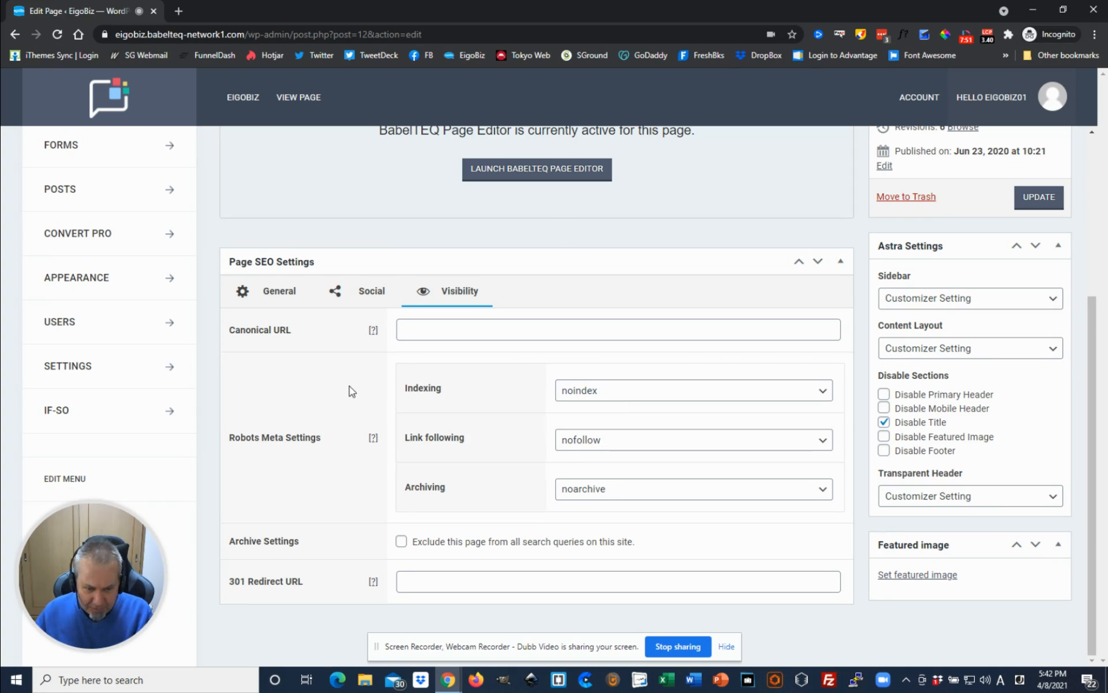
# Review the page's social SEO fields and image preview, and look into the social image picker without selecting an image.
pyautogui.click(376, 301)
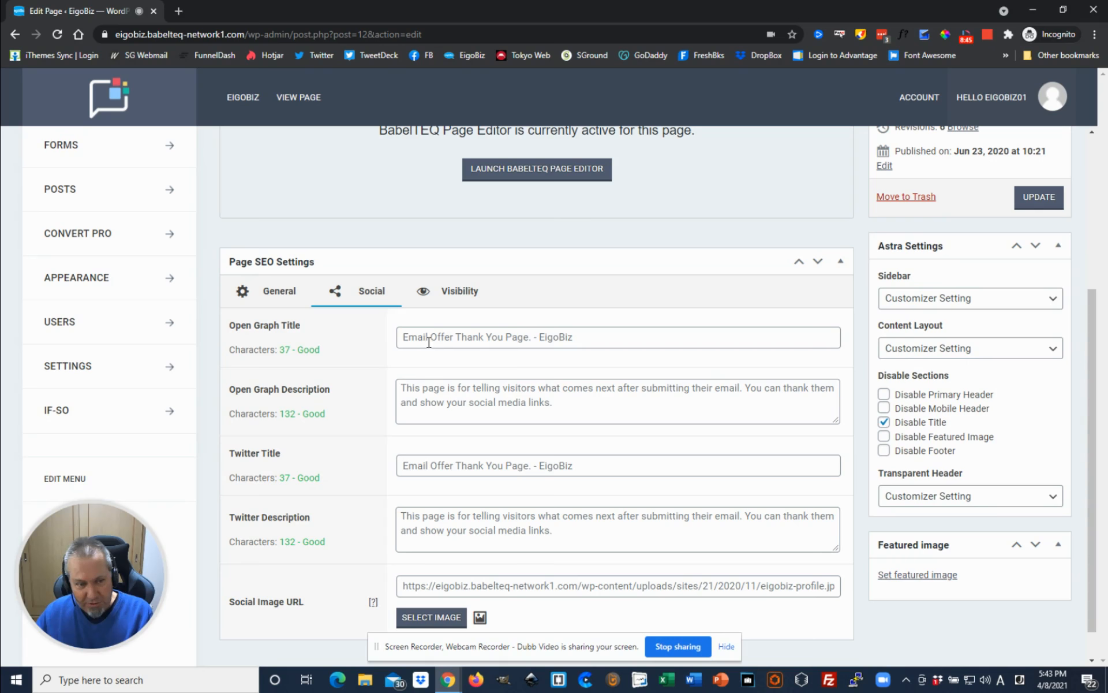
pyautogui.scroll(-1, 530, 408)
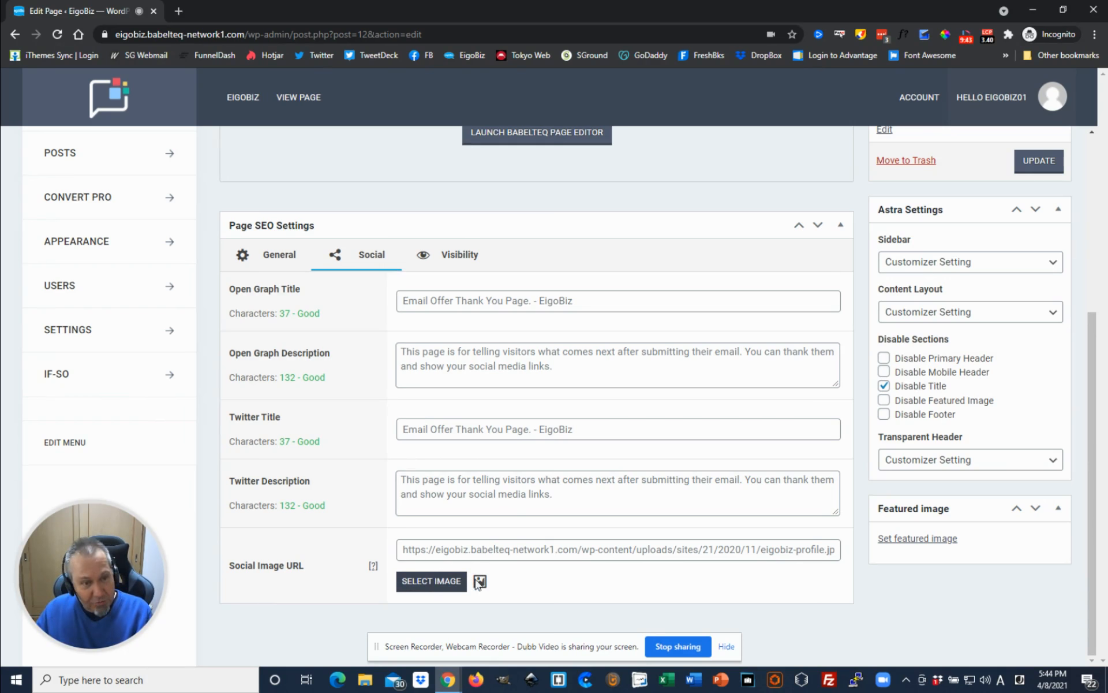
pyautogui.moveTo(487, 586)
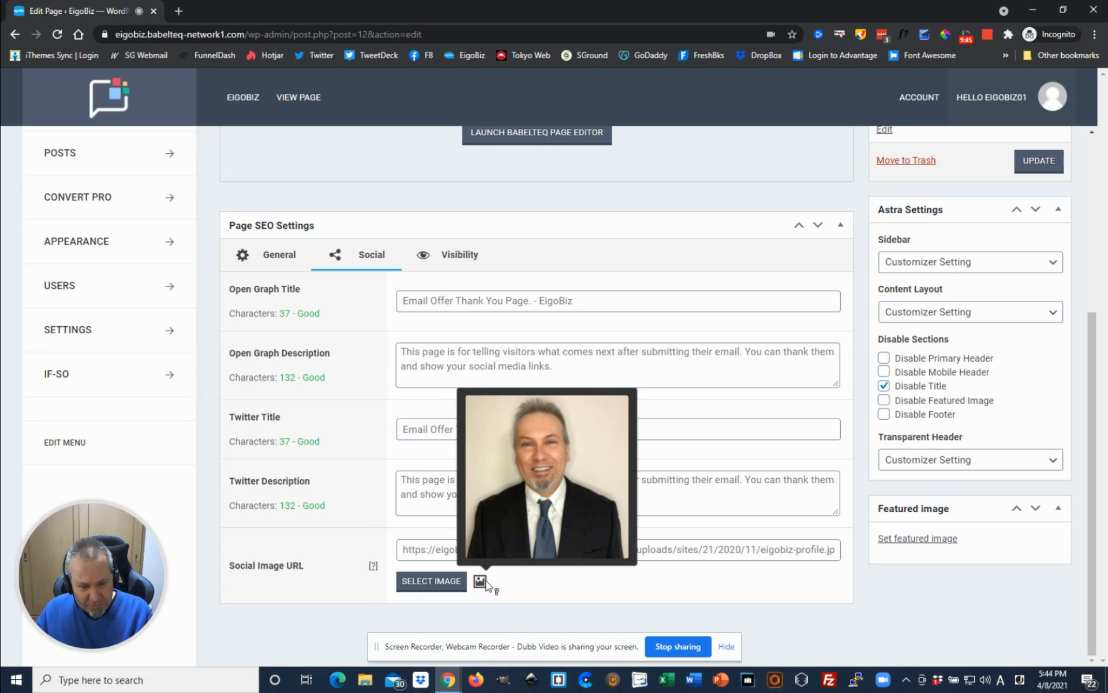
pyautogui.click(439, 585)
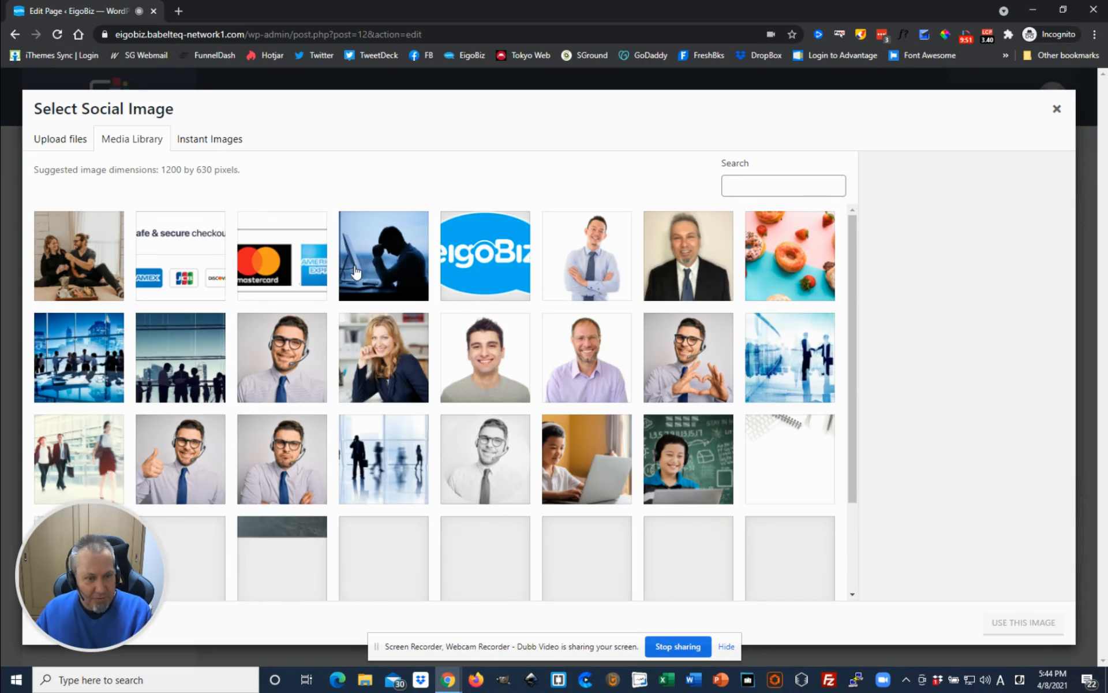
pyautogui.click(1057, 110)
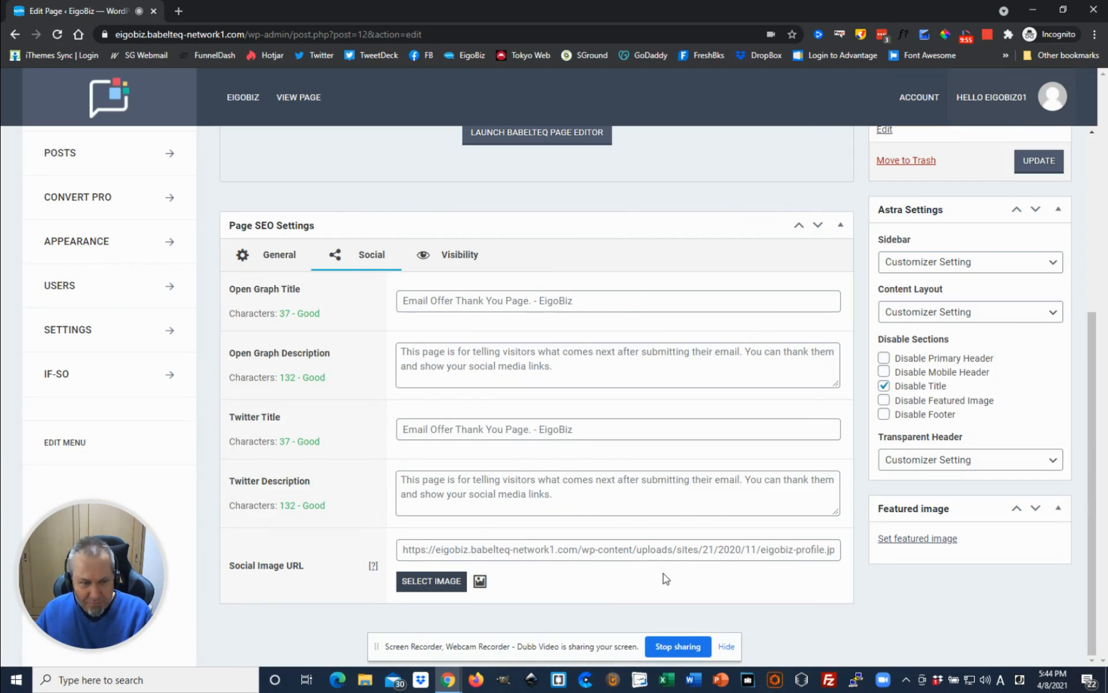
# Return to the site's published pages list and inspect the title and description SEO ratings of the Email Offer Page.
pyautogui.scroll(3, 581, 498)
pyautogui.scroll(-3, 581, 499)
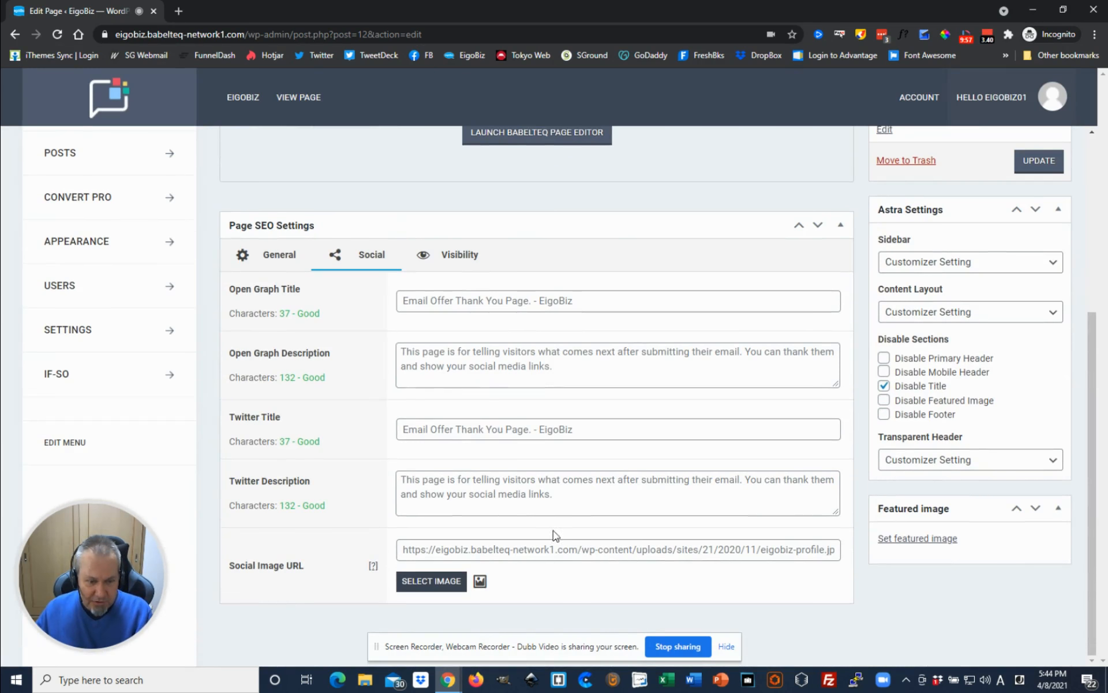
pyautogui.scroll(4, 603, 512)
pyautogui.scroll(1, 602, 511)
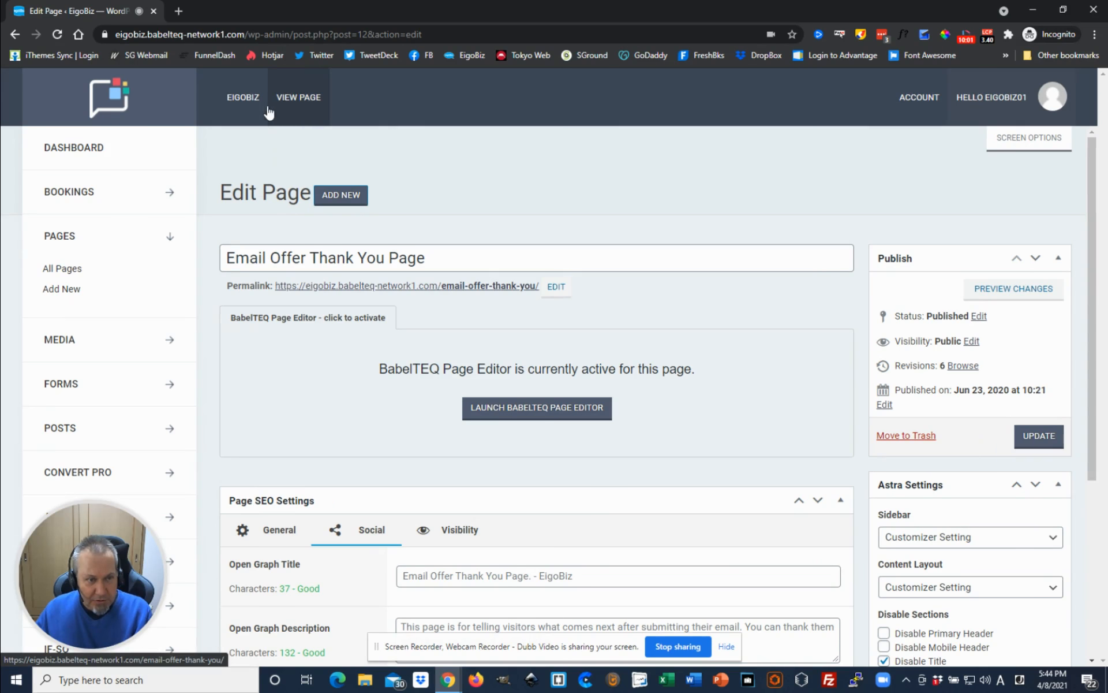
pyautogui.moveTo(248, 106)
pyautogui.click(252, 182)
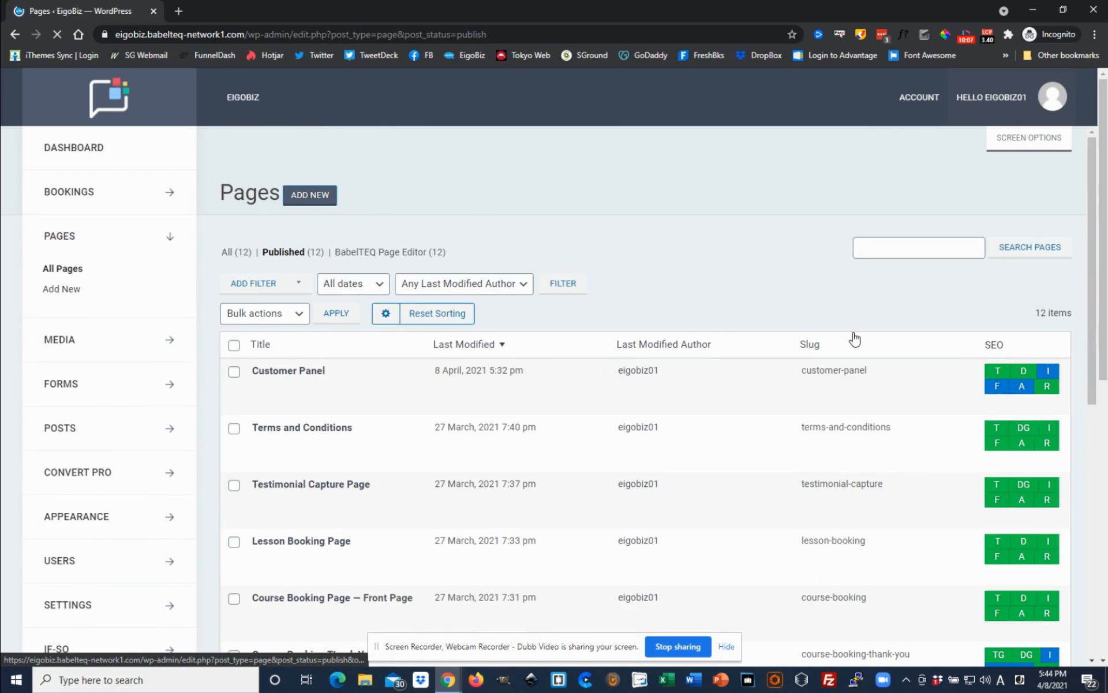
pyautogui.scroll(-7, 853, 338)
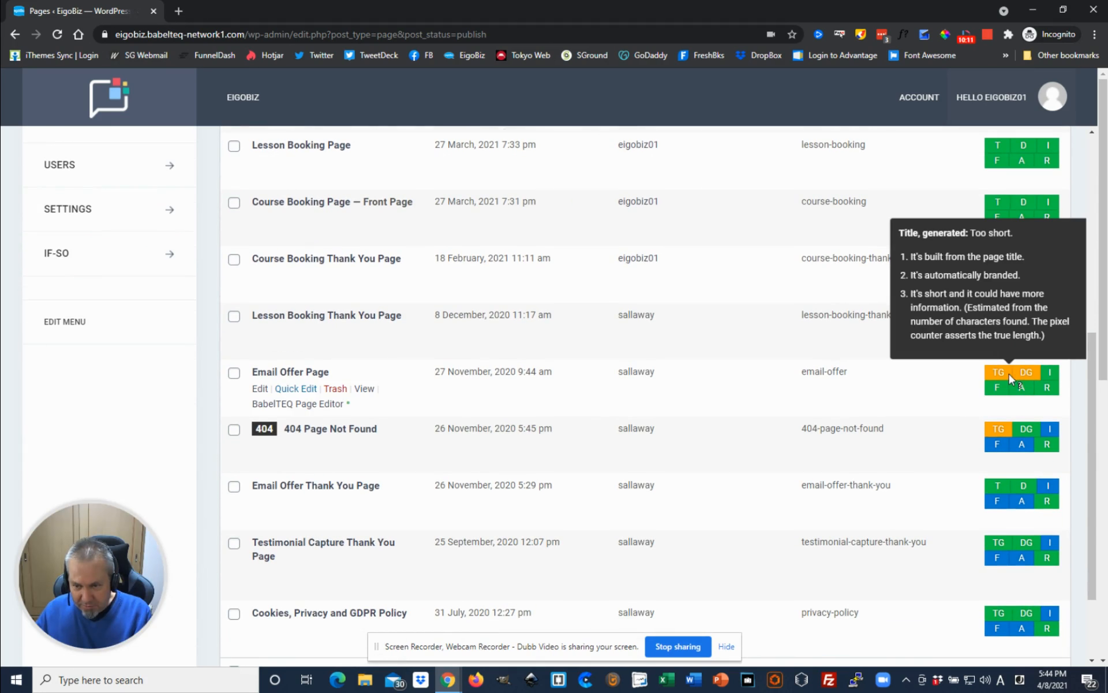
pyautogui.moveTo(1037, 379)
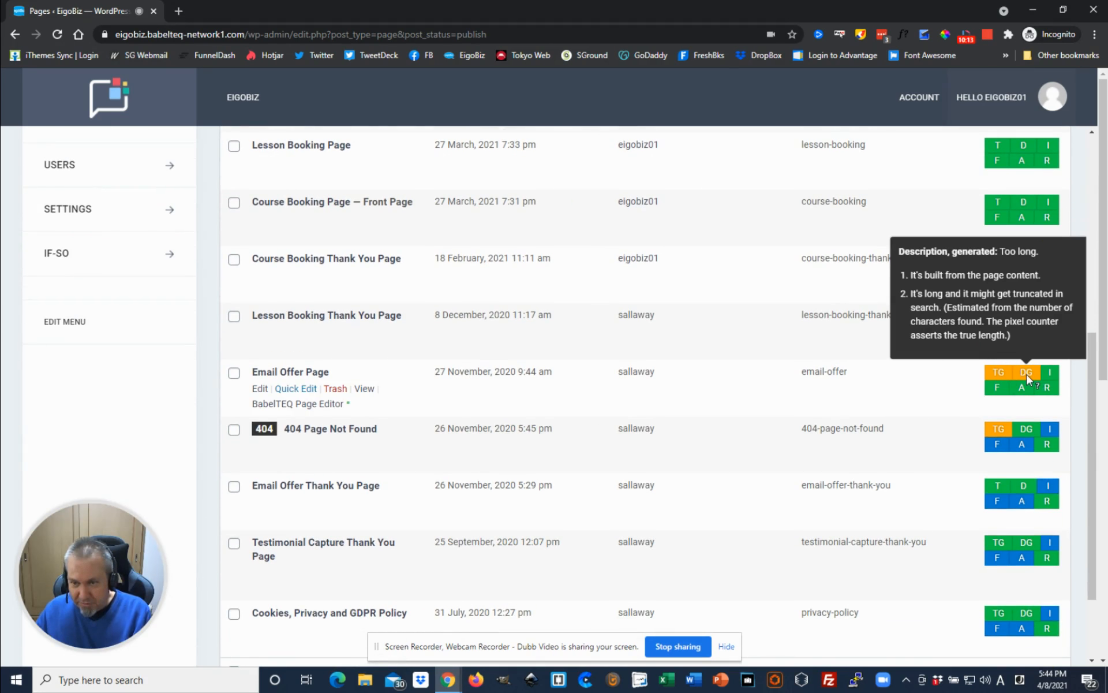
# Open the Email Offer Page for editing and remove the site title from its meta title.
pyautogui.click(259, 390)
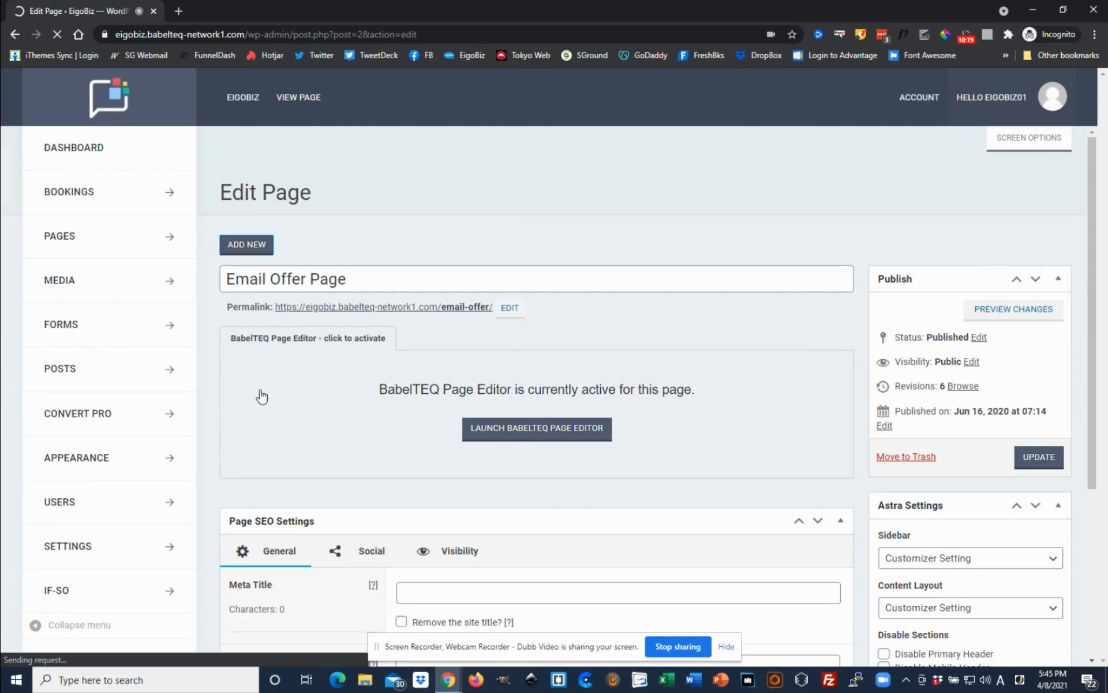
pyautogui.scroll(-1, 294, 393)
pyautogui.scroll(-3, 293, 392)
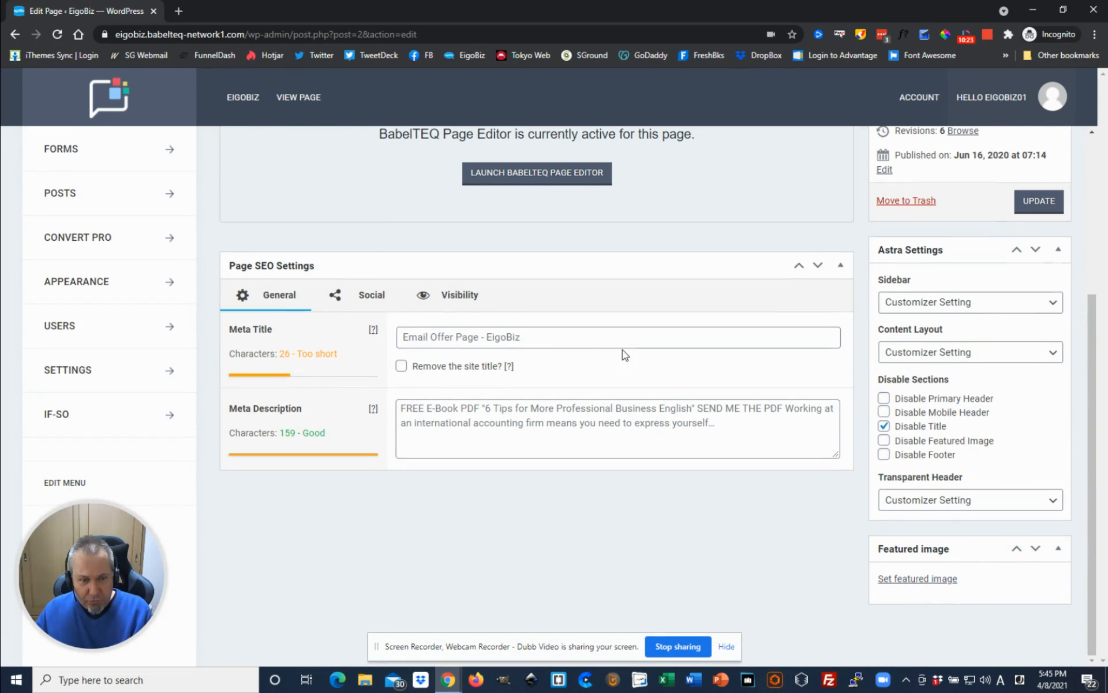
pyautogui.scroll(1, 640, 361)
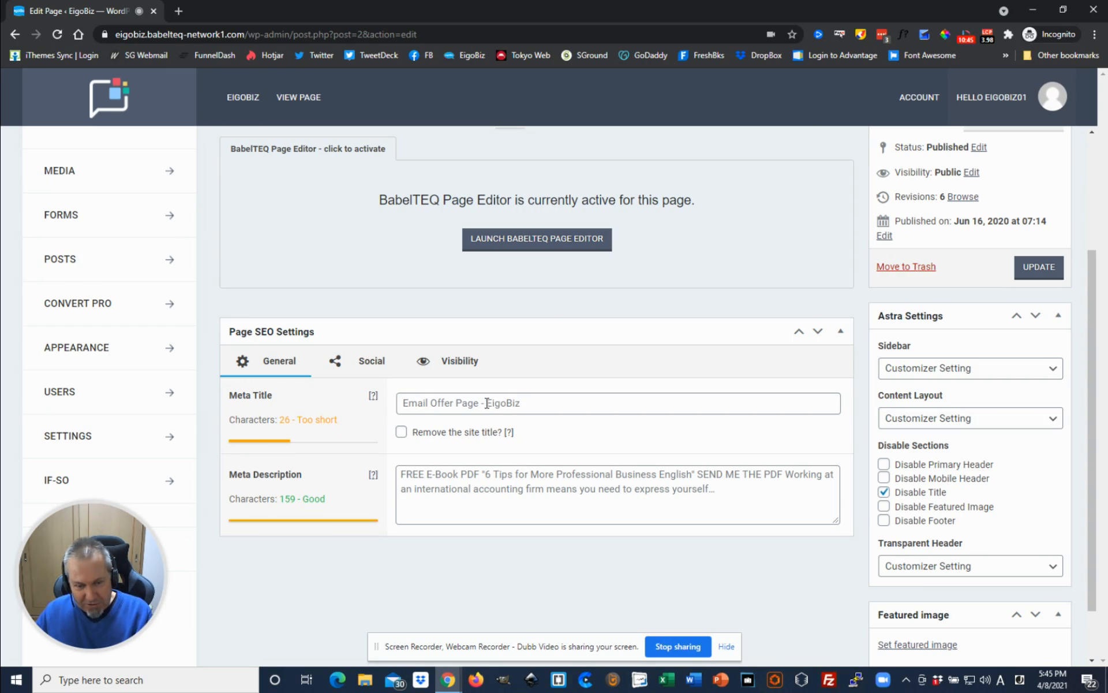
pyautogui.click(401, 433)
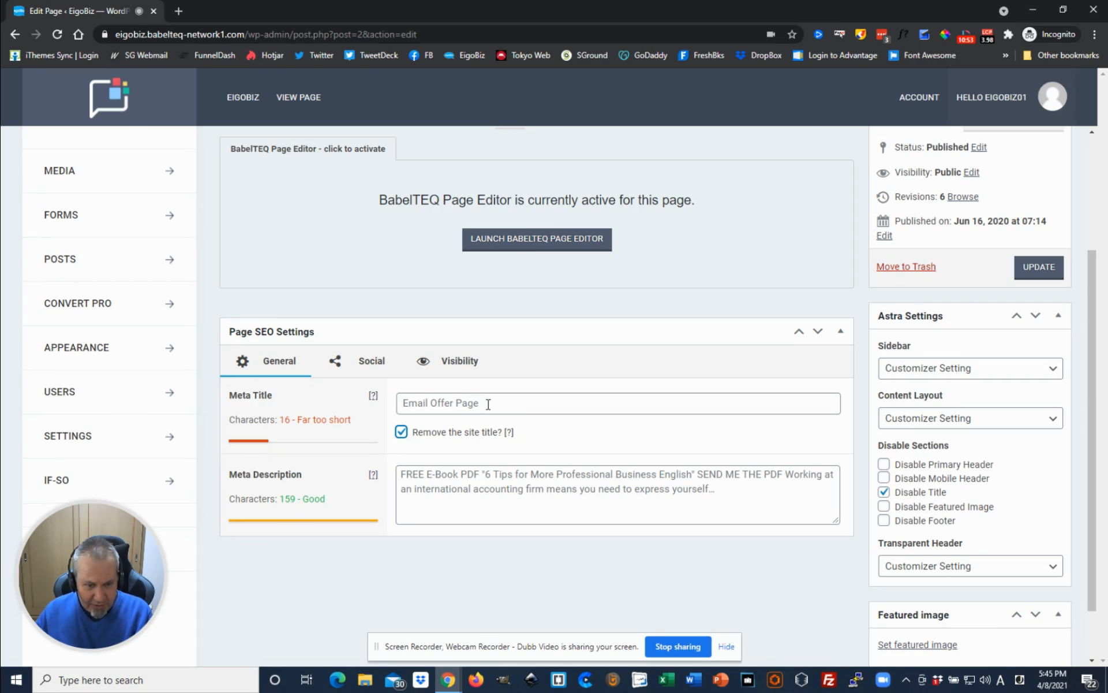
# Set the page's meta title to "6 Tips to Improve Your Business English - FREE".
pyautogui.click(531, 404)
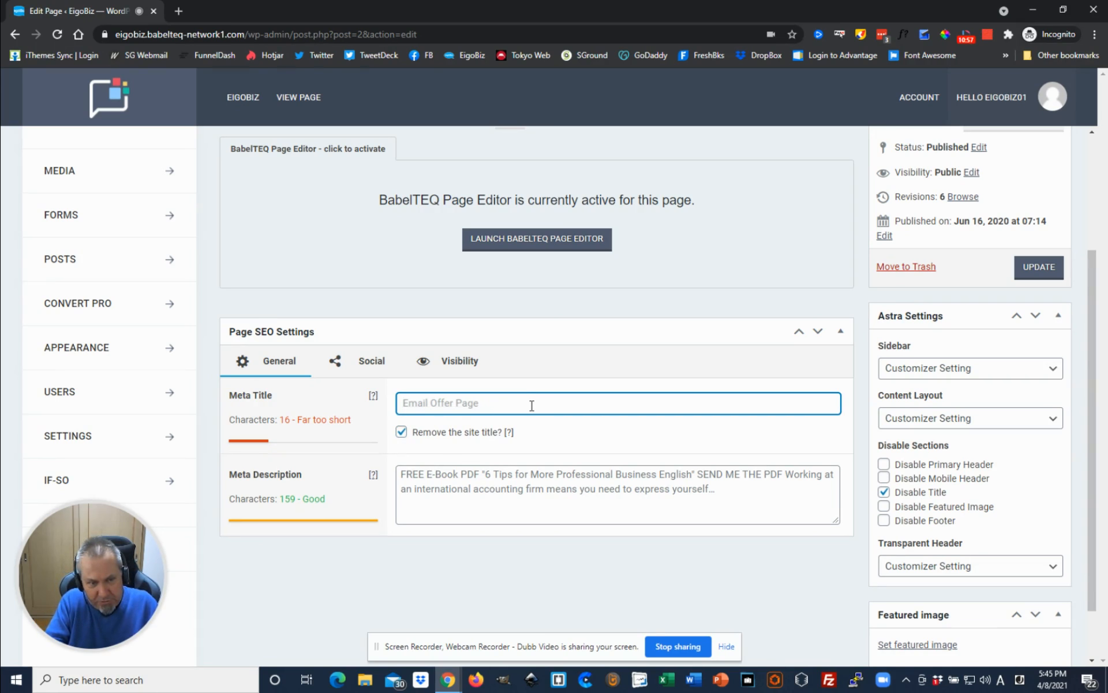
pyautogui.scroll(3, 534, 407)
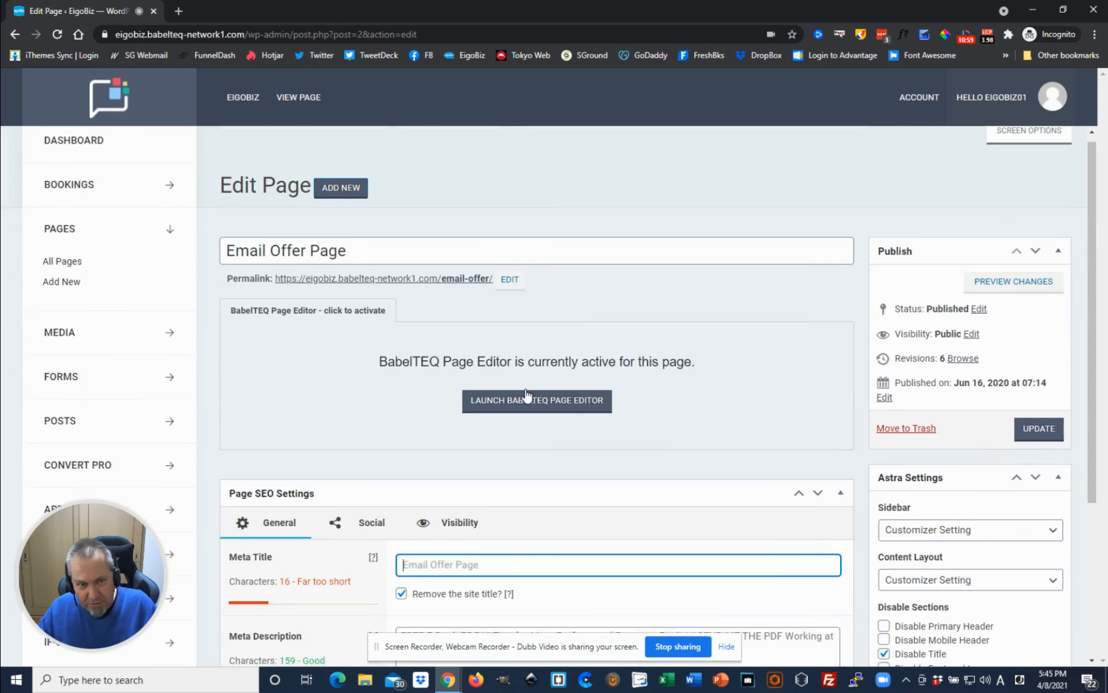
pyautogui.scroll(-2, 548, 424)
pyautogui.scroll(-2, 550, 427)
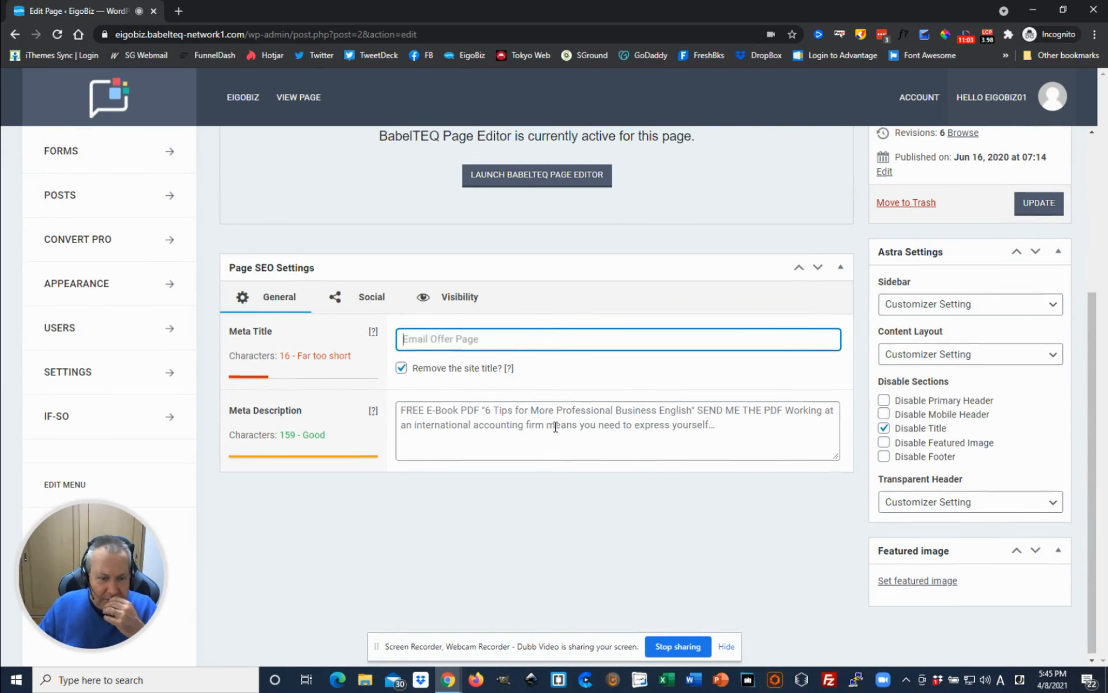
pyautogui.scroll(5, 553, 424)
pyautogui.scroll(-4, 514, 508)
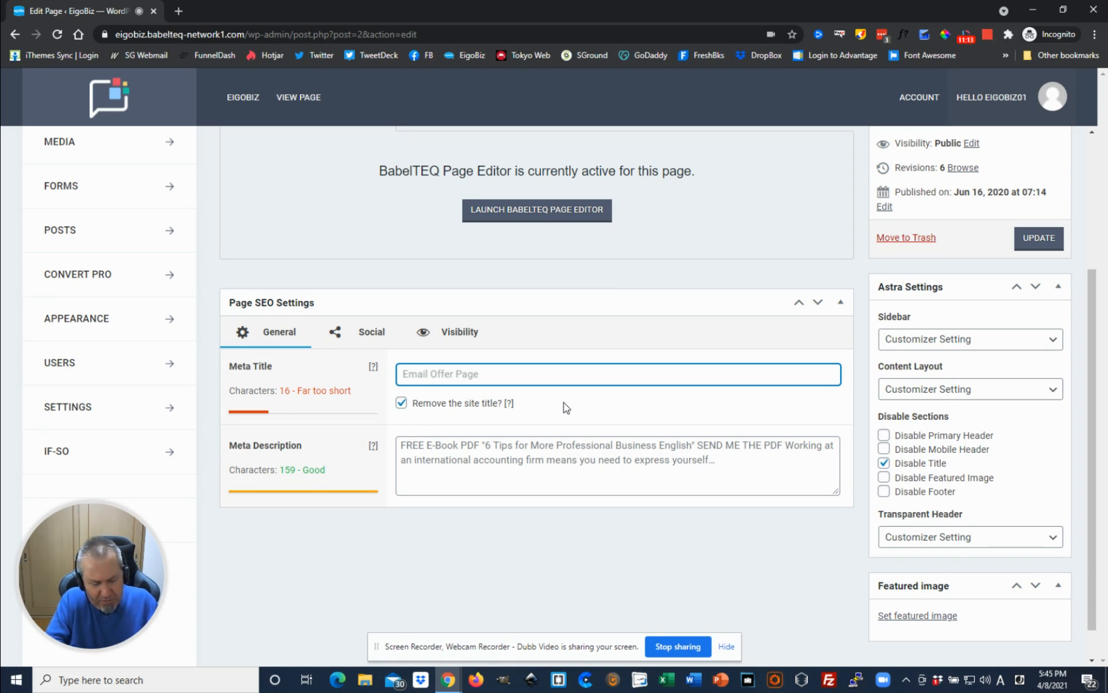
pyautogui.write('6')
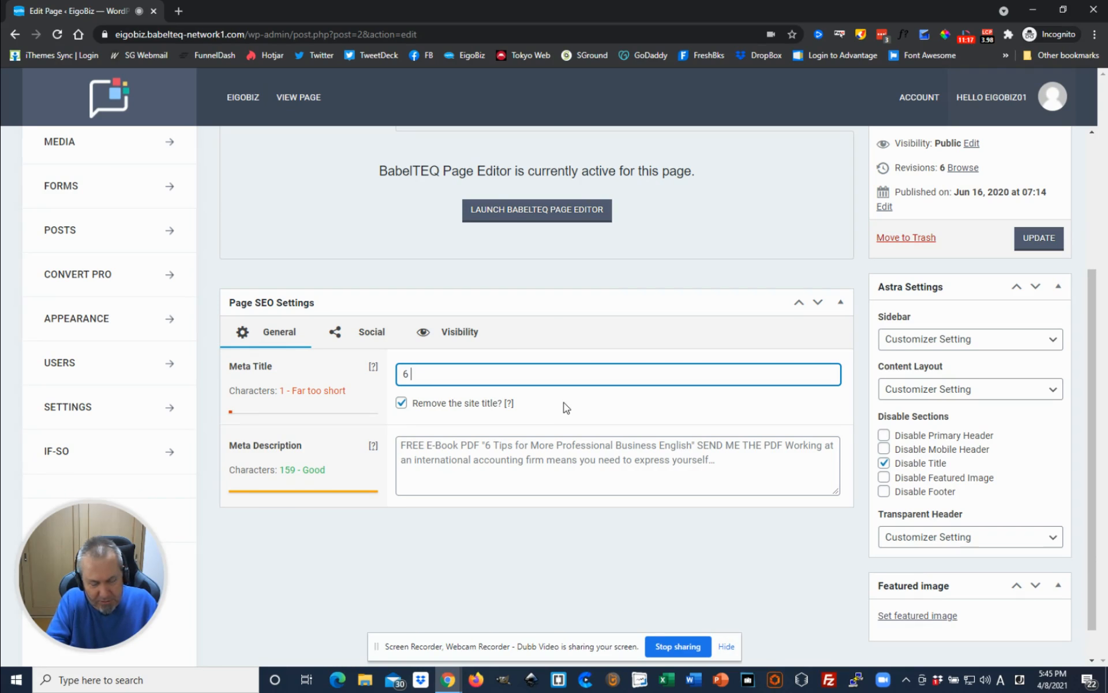
pyautogui.write(' Tips')
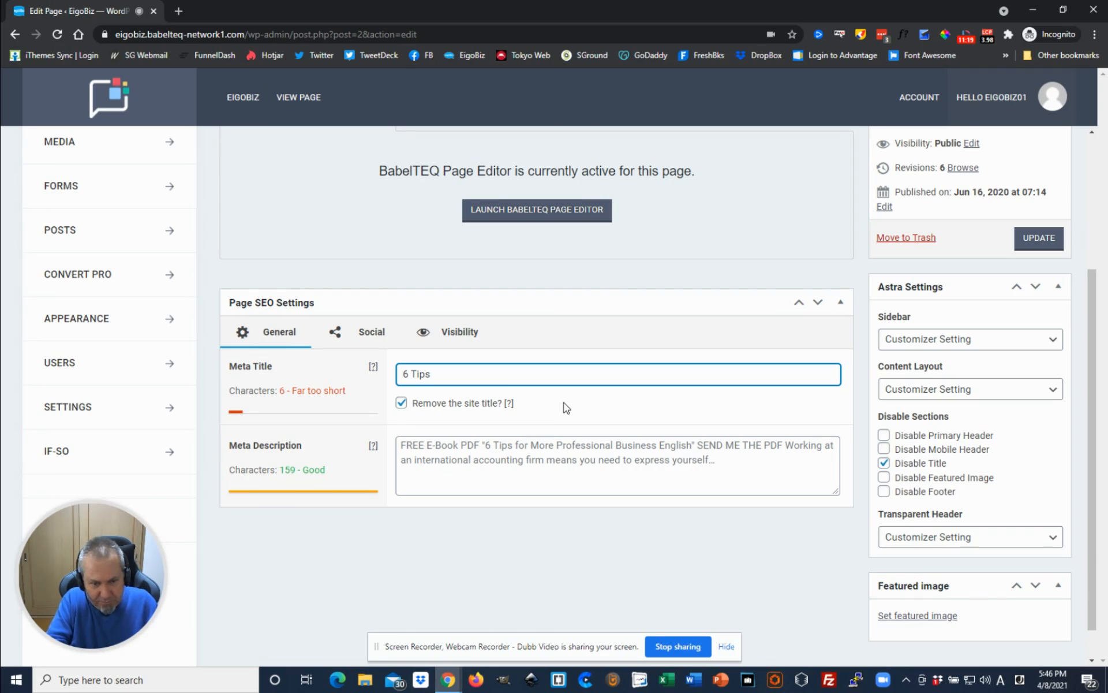
pyautogui.write(' to')
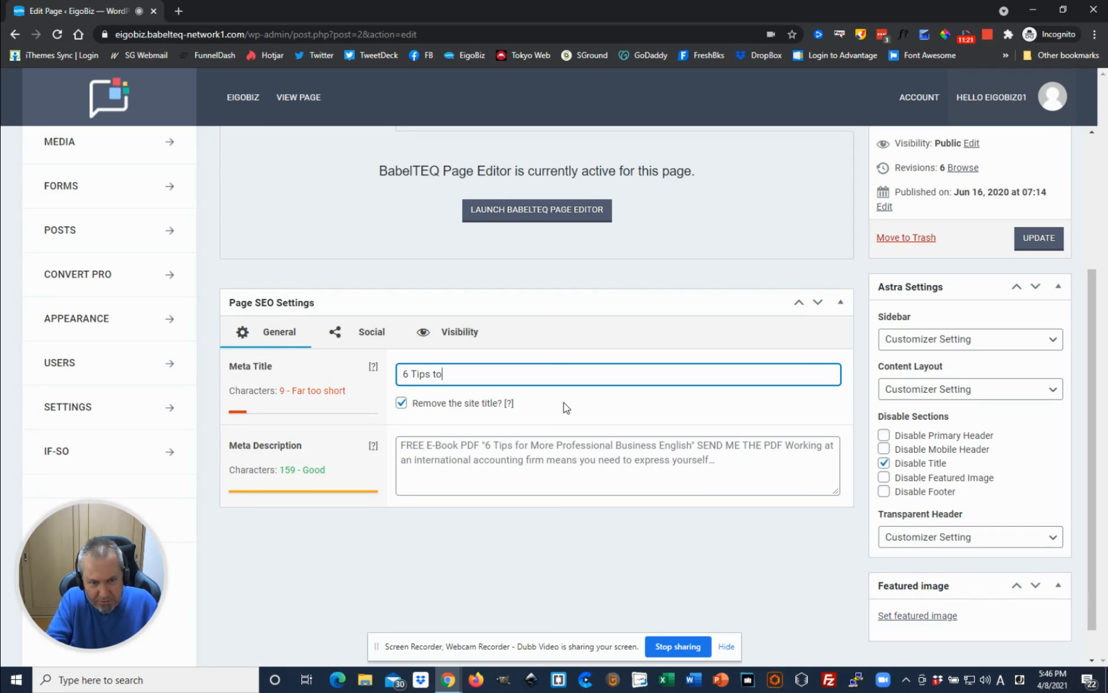
pyautogui.write(' Improve ')
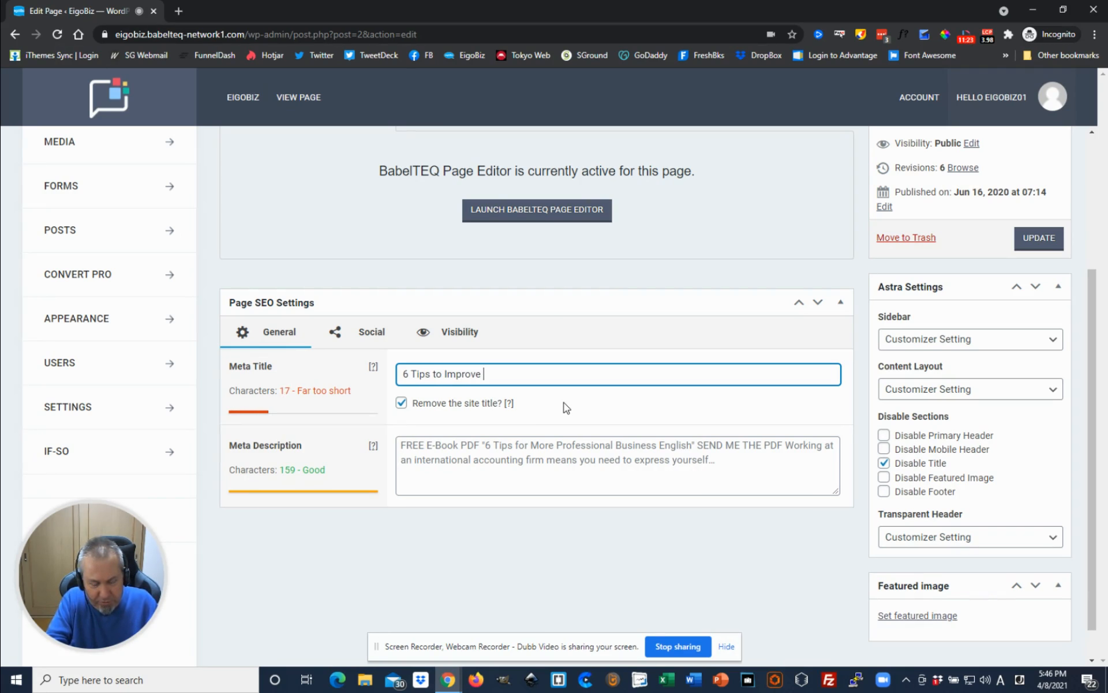
pyautogui.write('Your Bu')
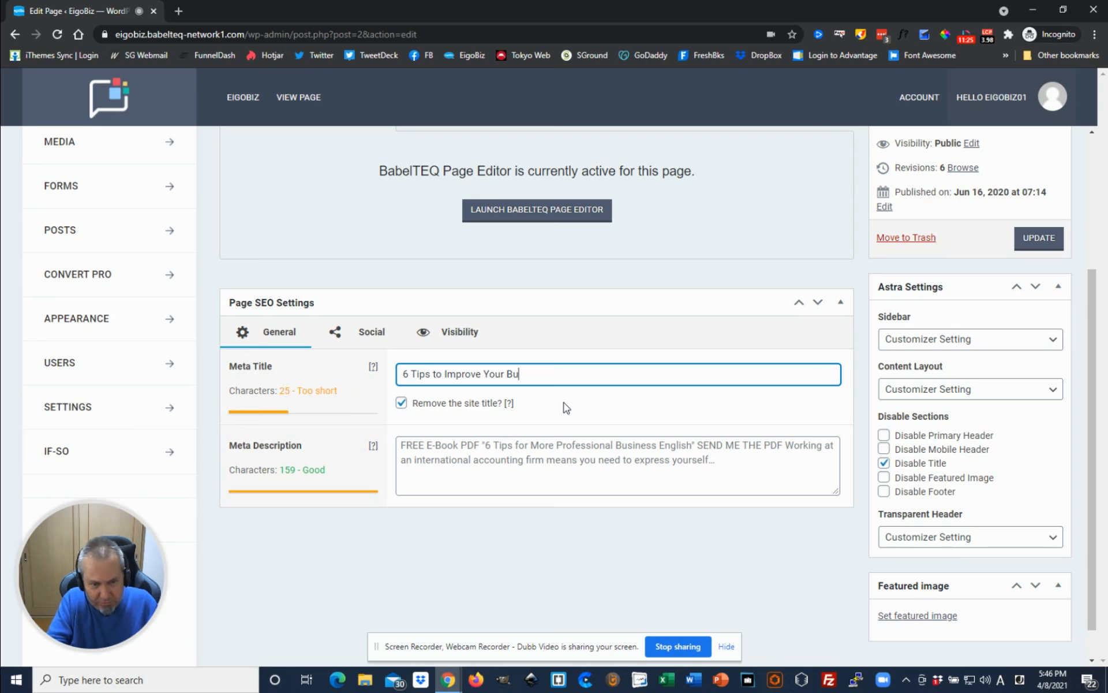
pyautogui.write('siness Eng')
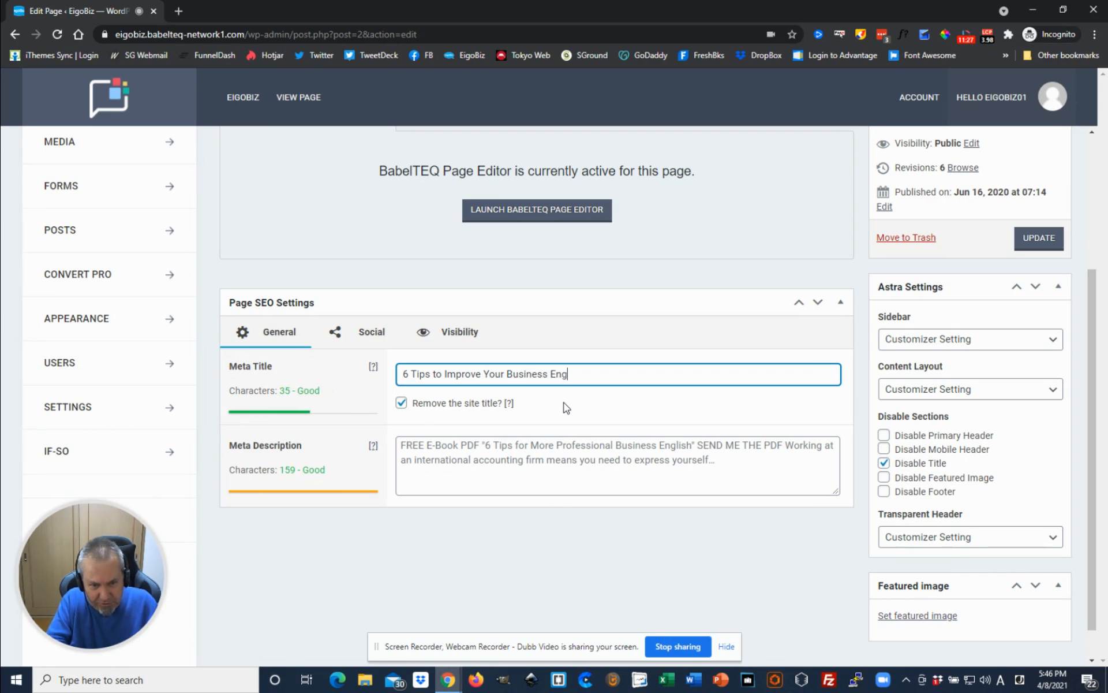
pyautogui.write('lish - ')
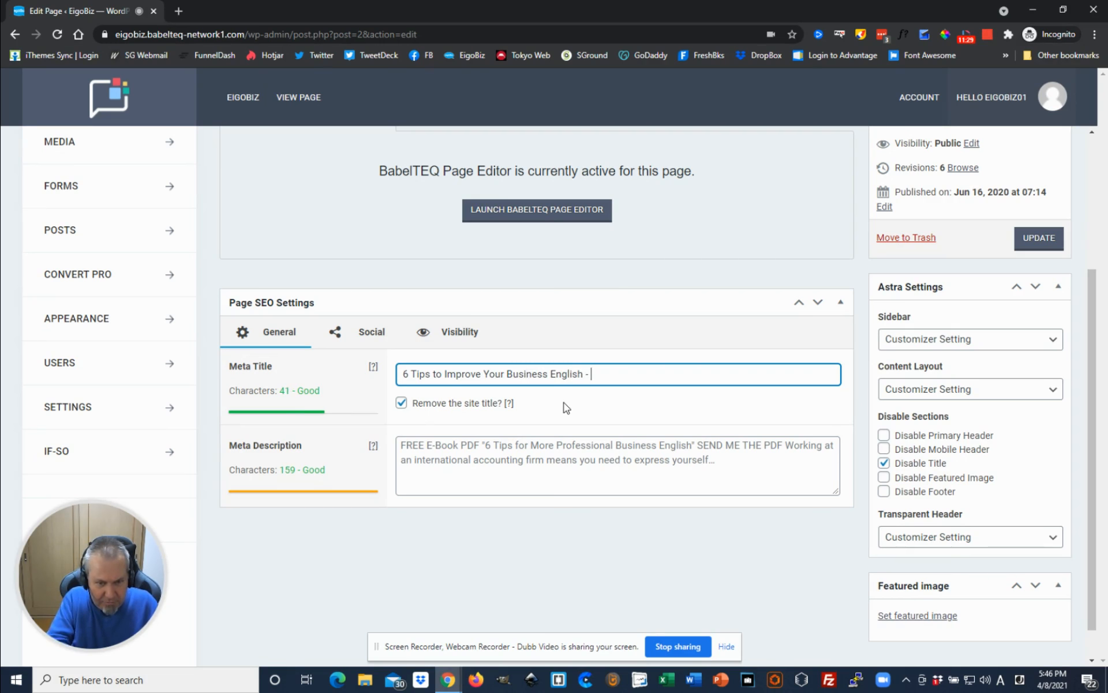
pyautogui.write('FREE')
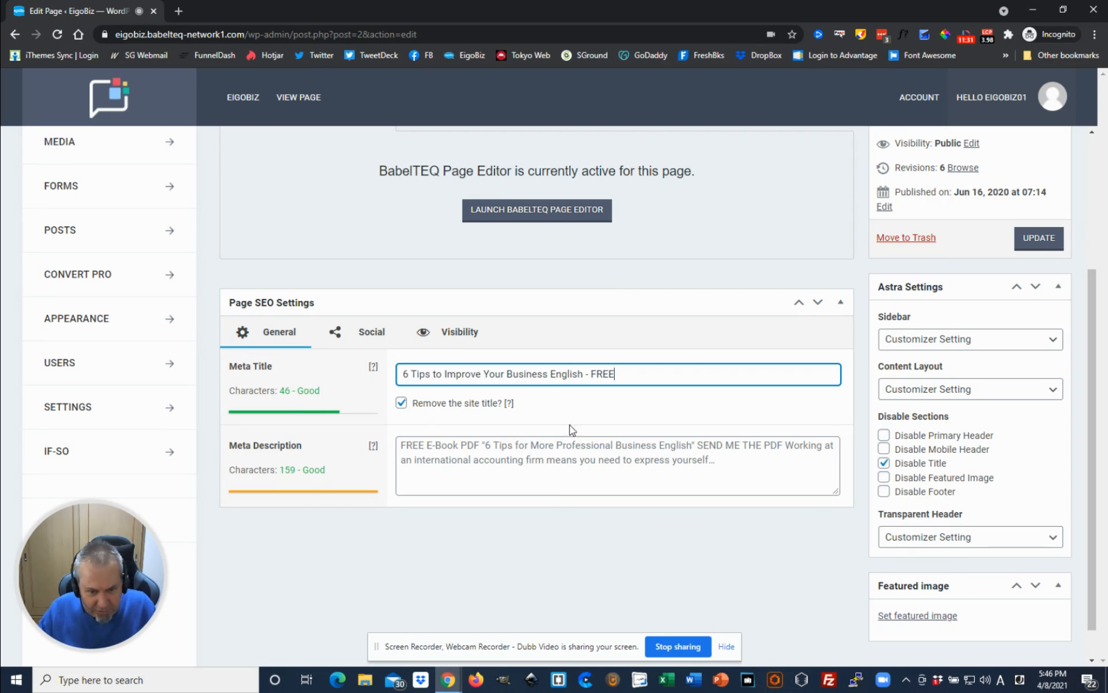
# Set the meta description to "Submit your email and receive our free guide to the six ways you can improve your Business English today.".
pyautogui.click(595, 459)
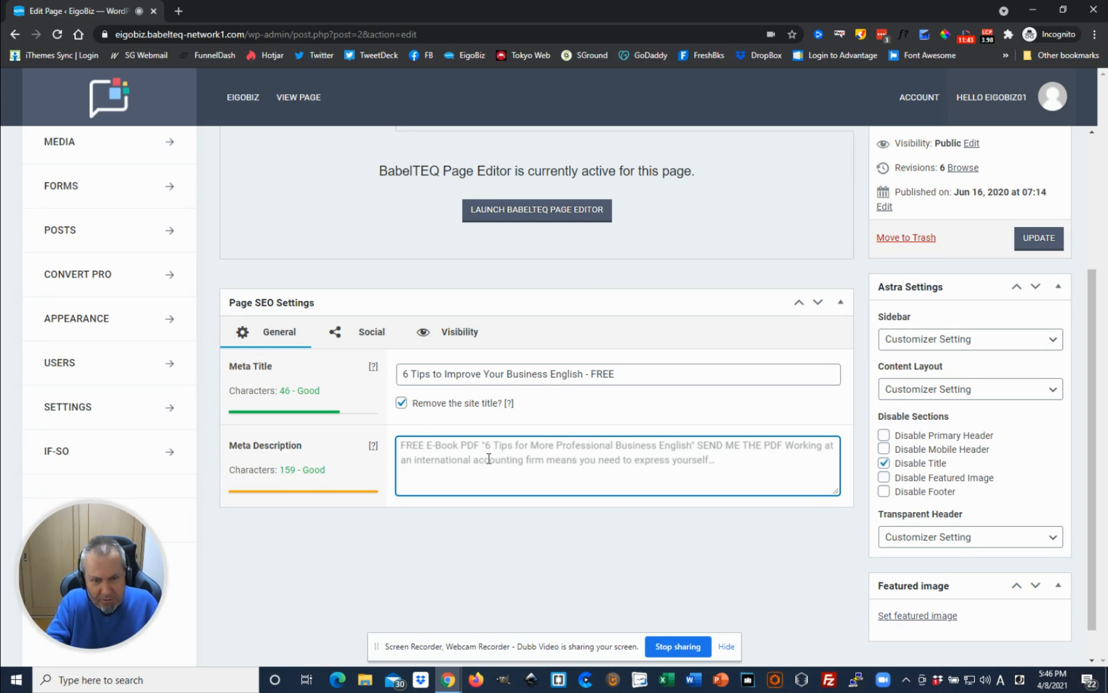
pyautogui.write('Sub')
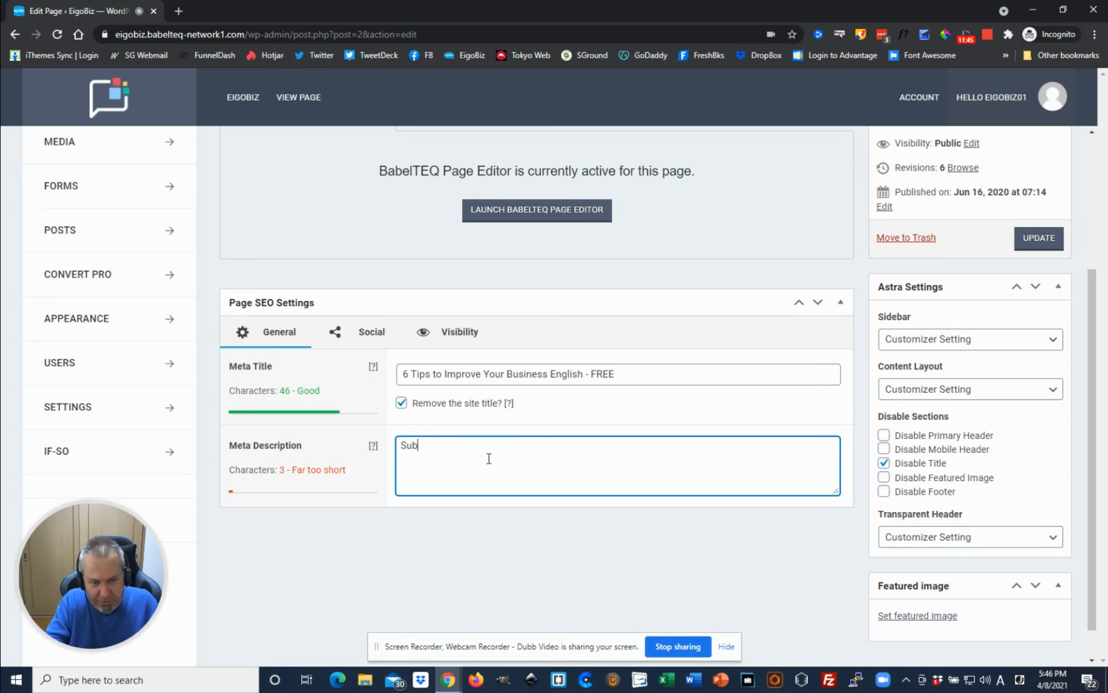
pyautogui.write('mit your em')
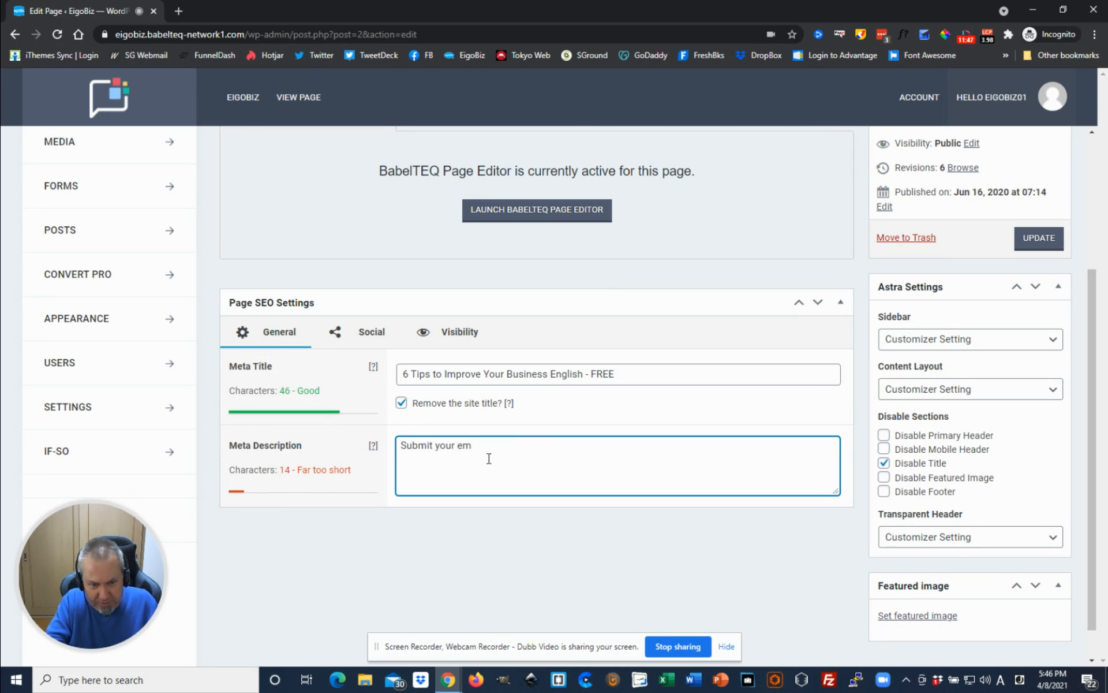
pyautogui.write('ail and recei')
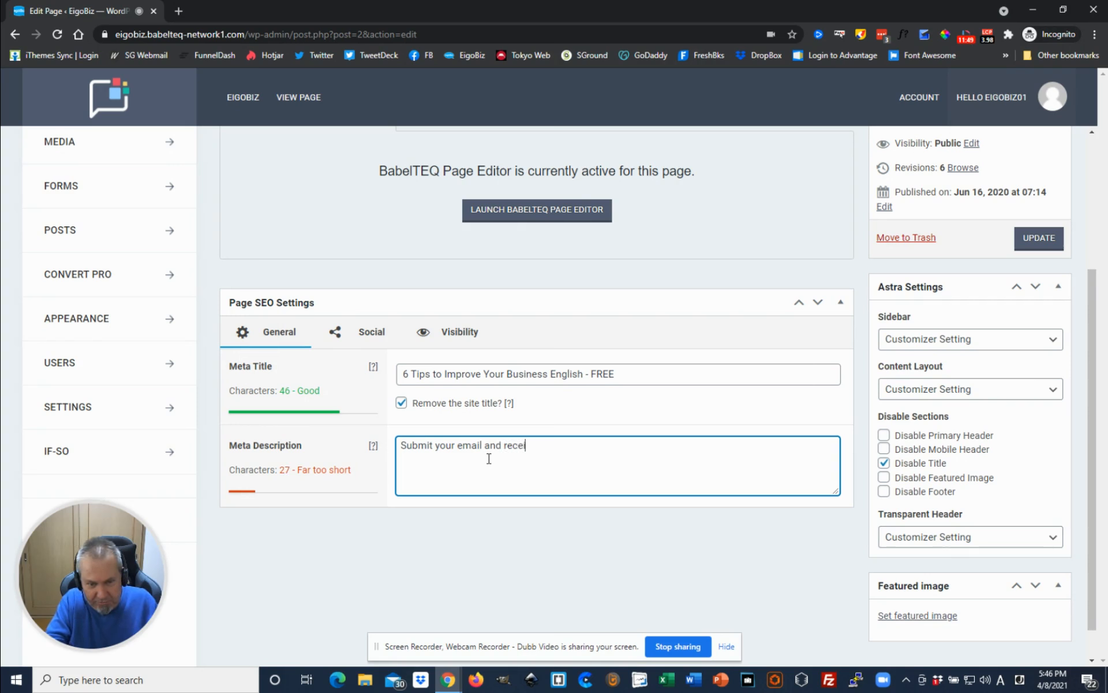
pyautogui.write('ve our ')
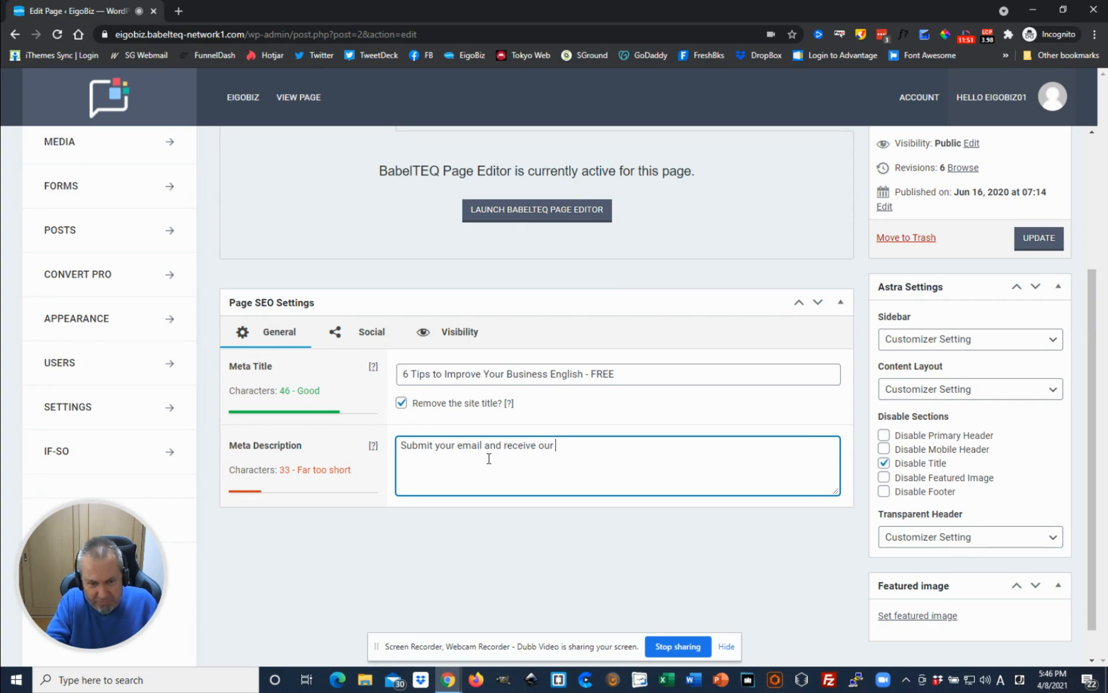
pyautogui.write('free guide t')
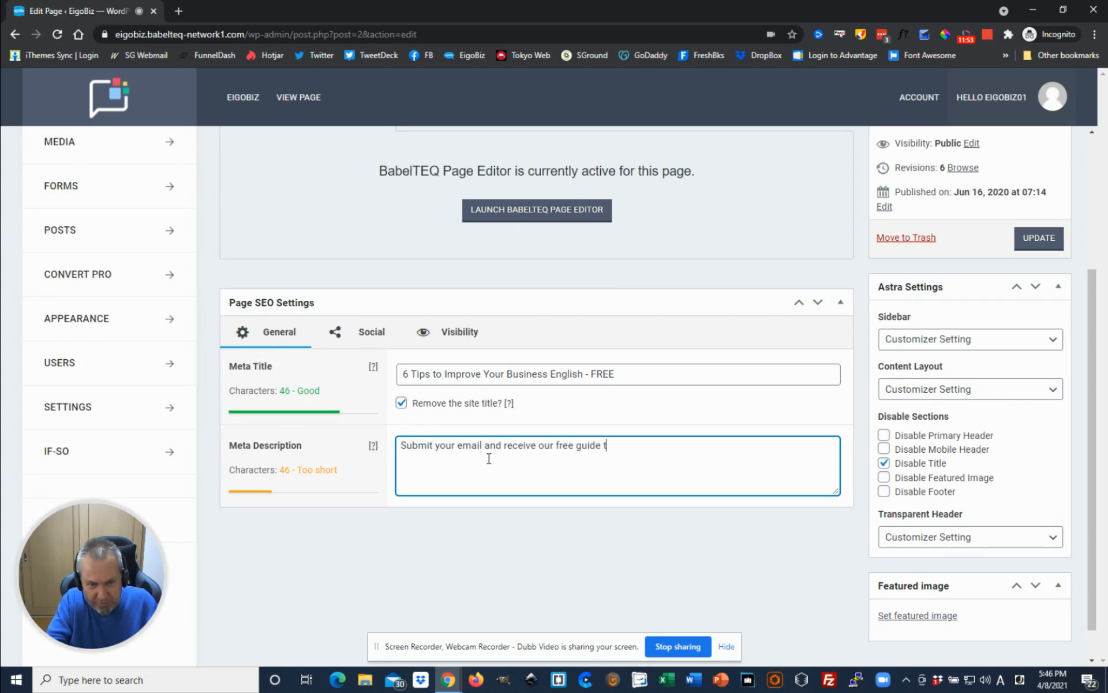
pyautogui.write('o')
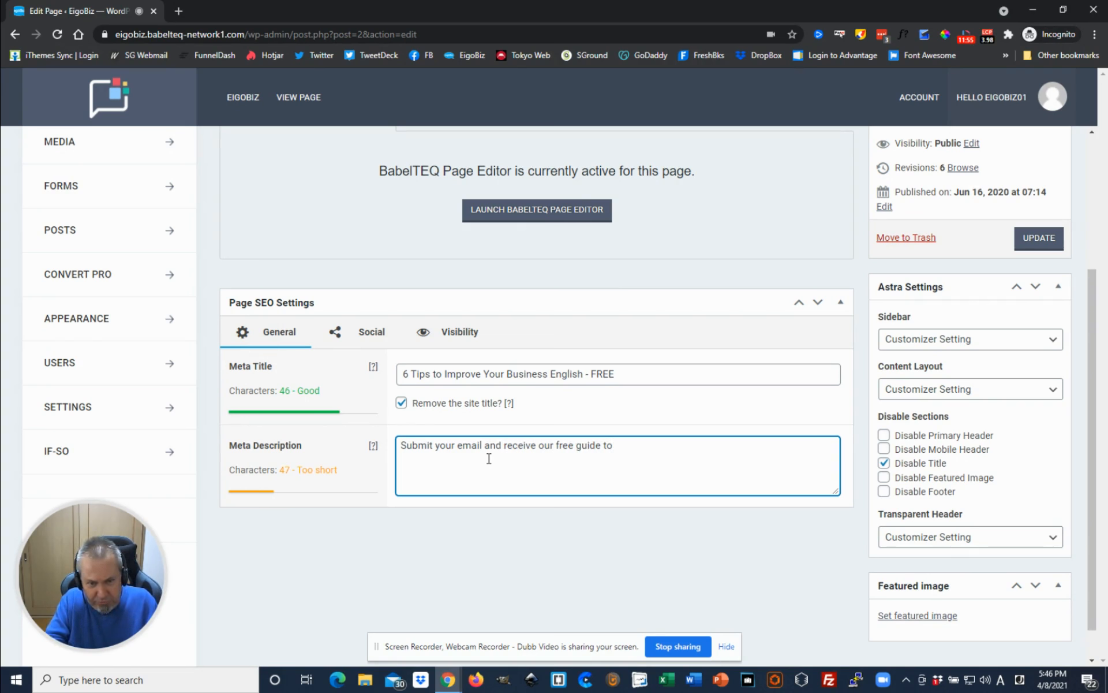
pyautogui.write(' the six ways you can i')
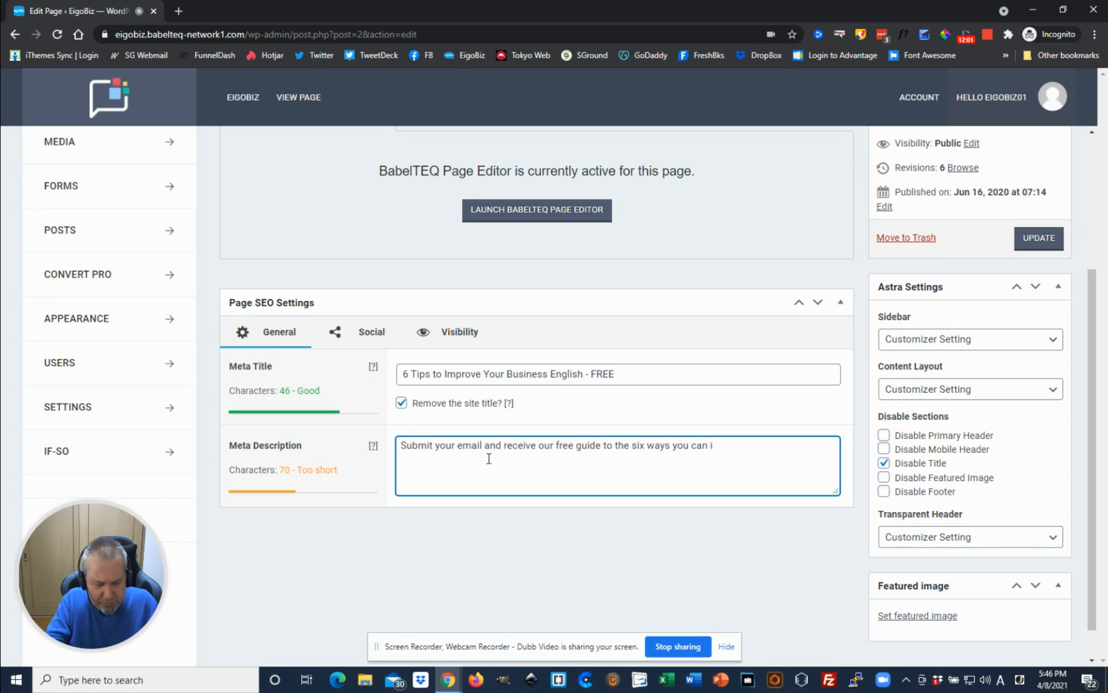
pyautogui.write('pmprove your')
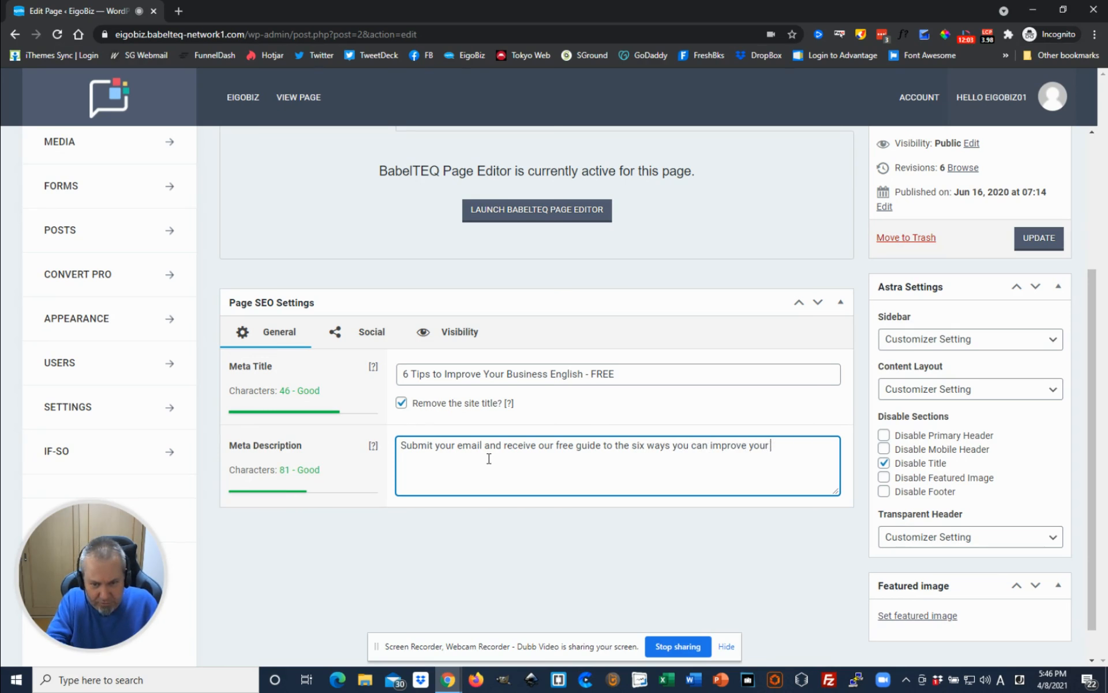
pyautogui.write(' Business Engl')
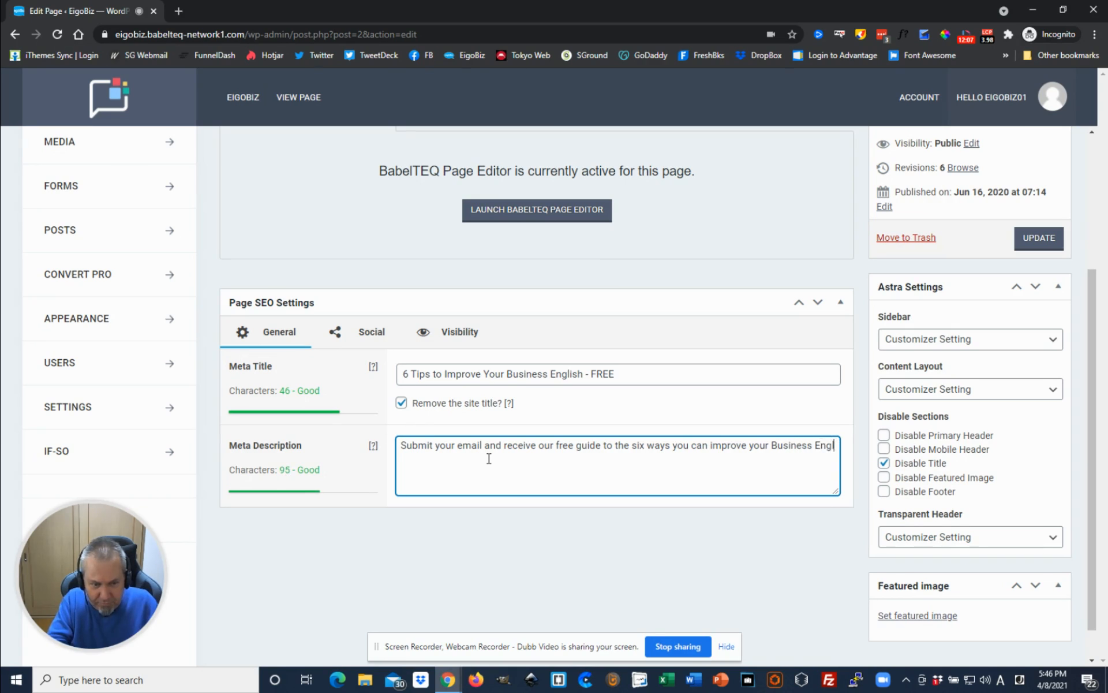
pyautogui.write('ish today.')
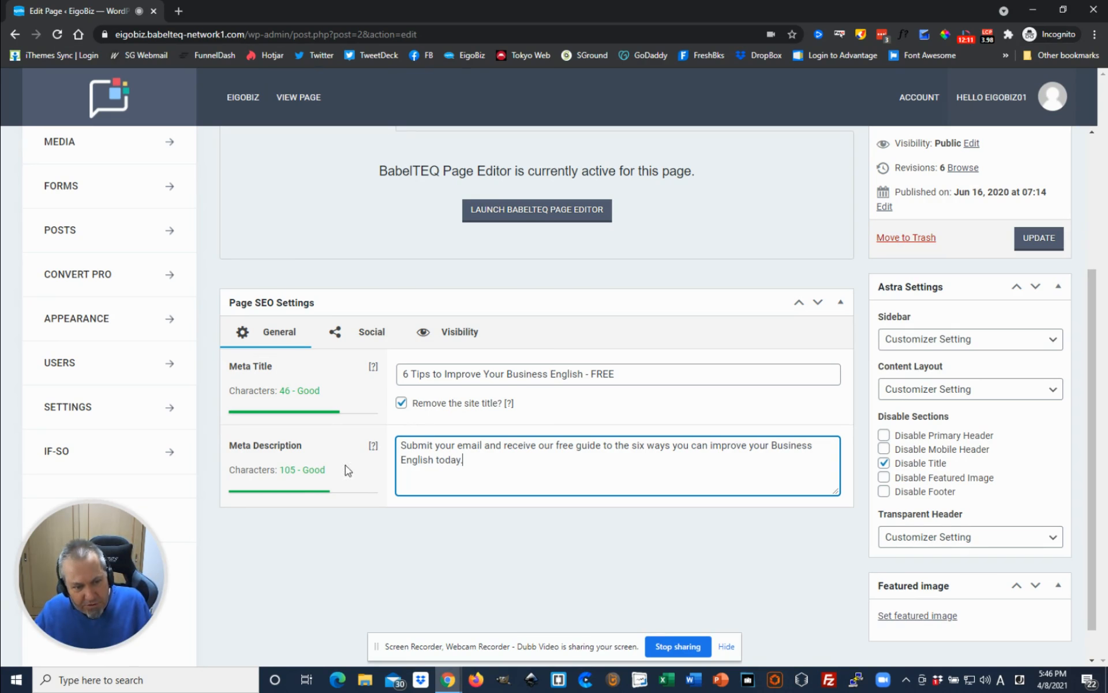
# Update the Email Offer Page with the new SEO settings and return to the list of published pages.
pyautogui.scroll(-1, 565, 473)
pyautogui.scroll(3, 633, 470)
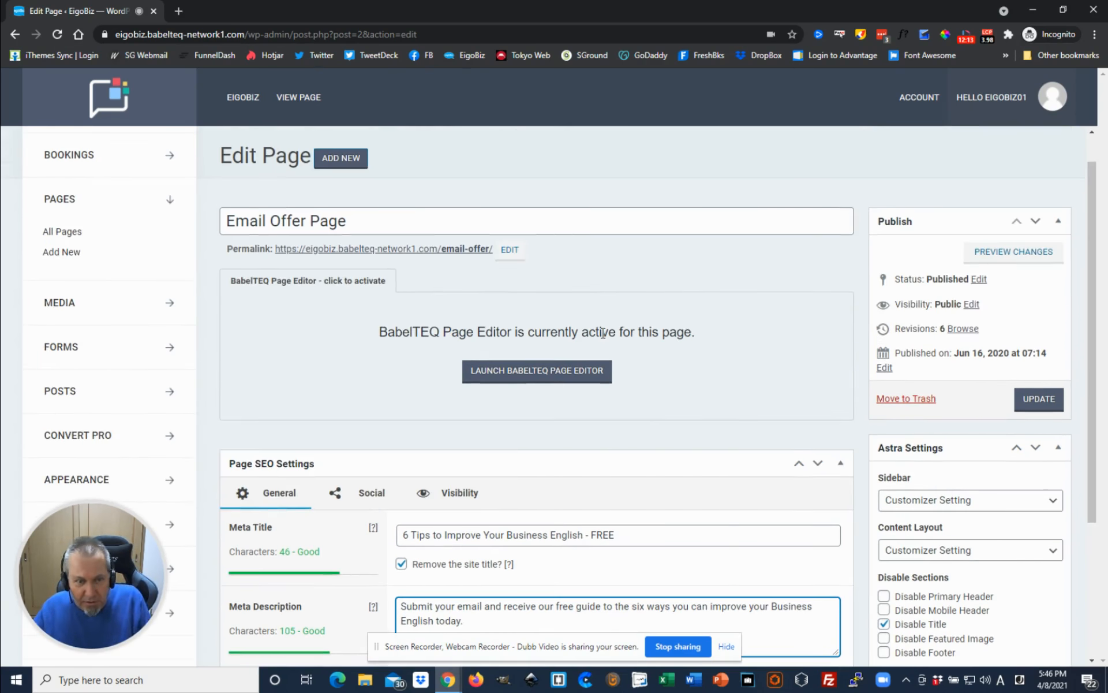
pyautogui.click(1030, 400)
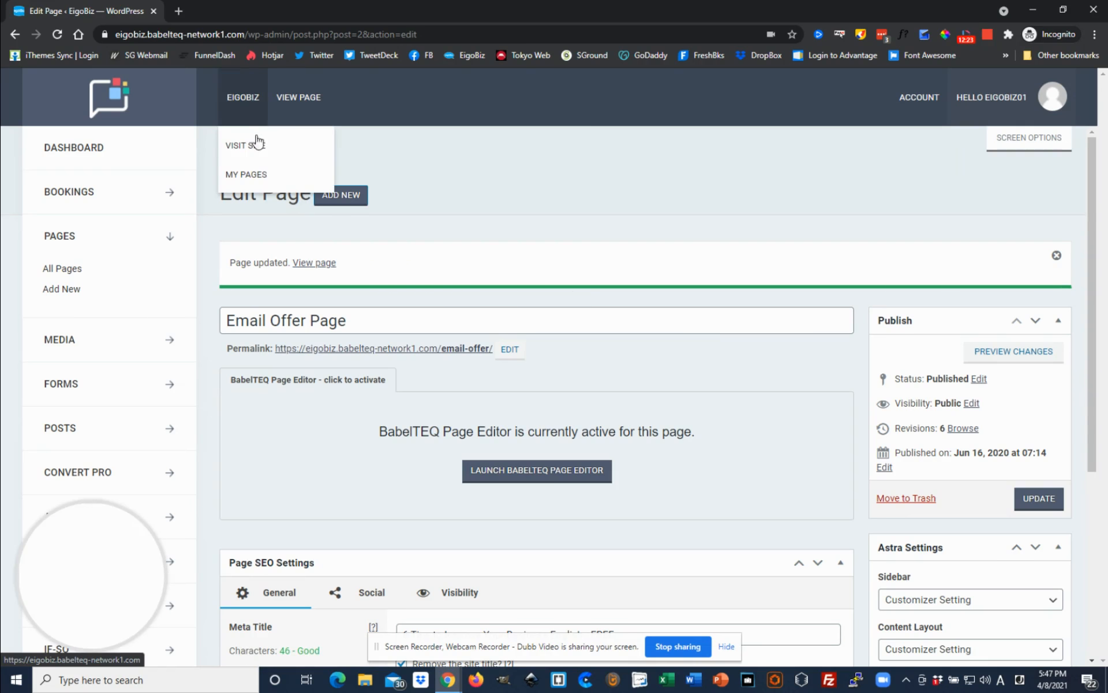
pyautogui.click(243, 174)
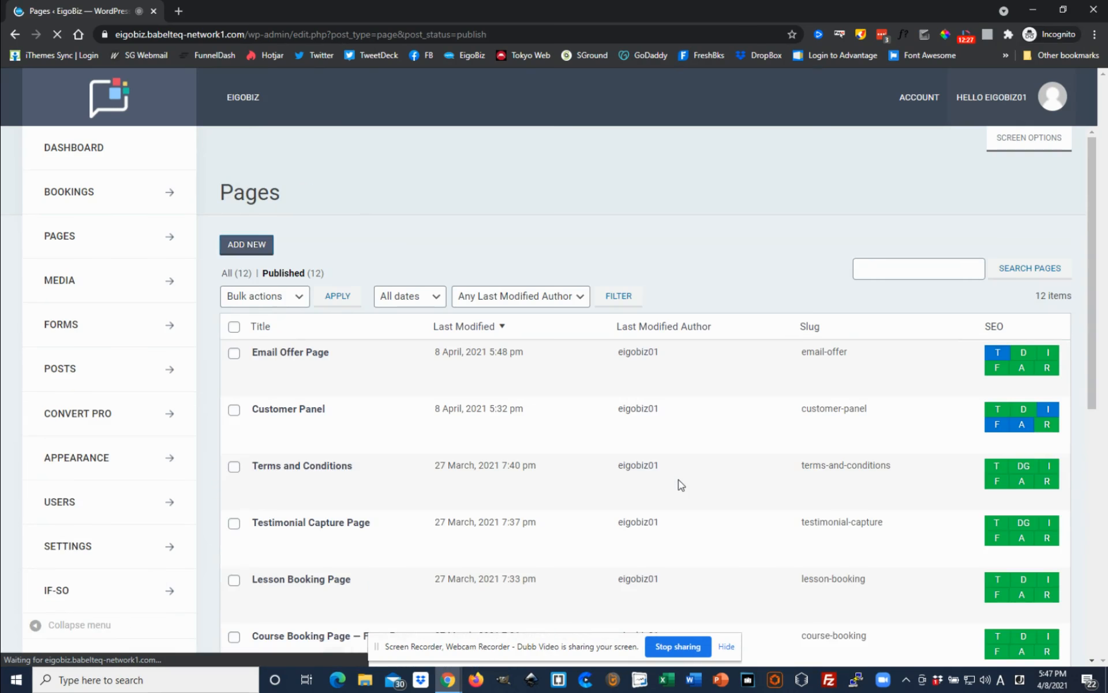
# Review the SEO ratings of all published pages and check the Email Offer Page's title and description rating details.
pyautogui.scroll(-3, 692, 421)
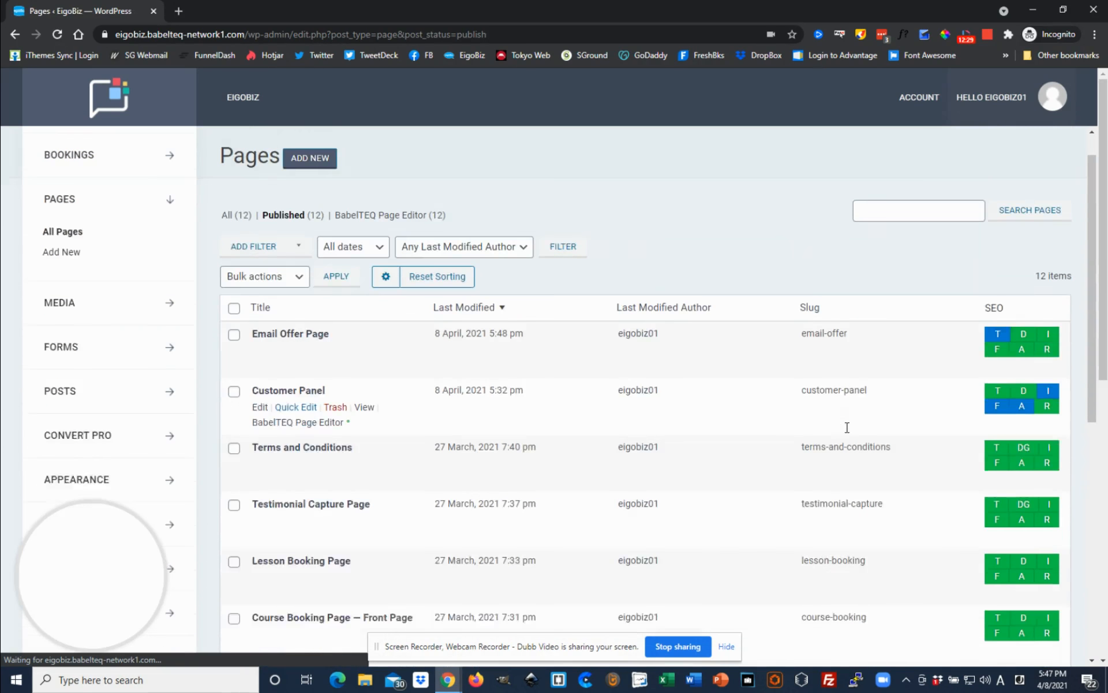
pyautogui.scroll(-2, 579, 410)
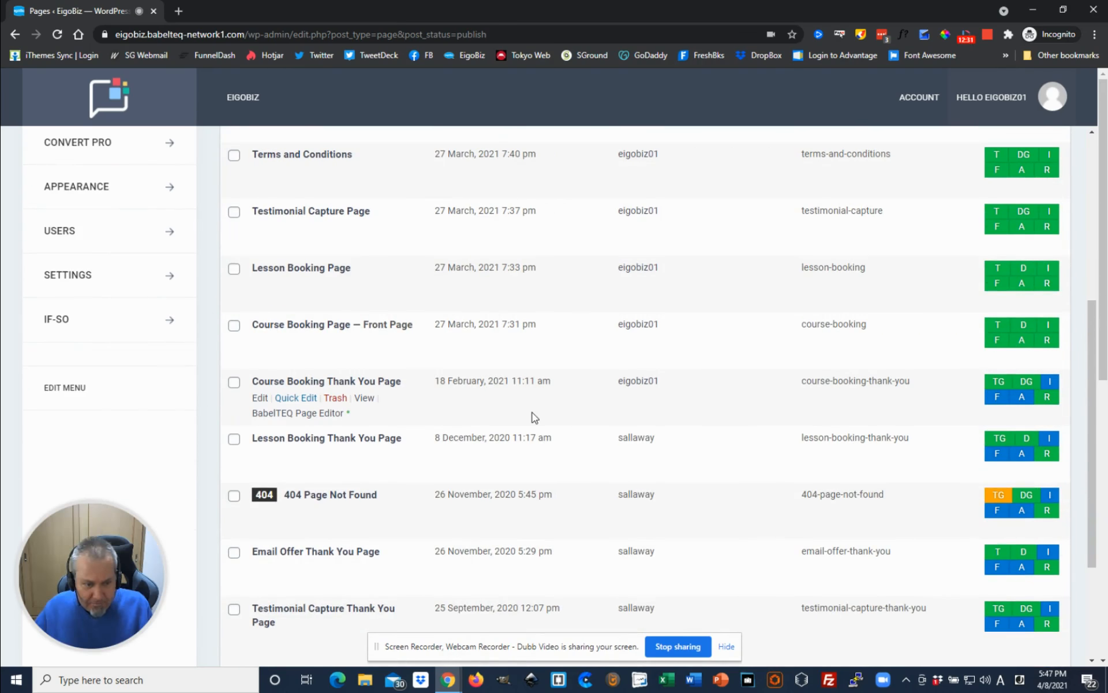
pyautogui.scroll(-1, 533, 416)
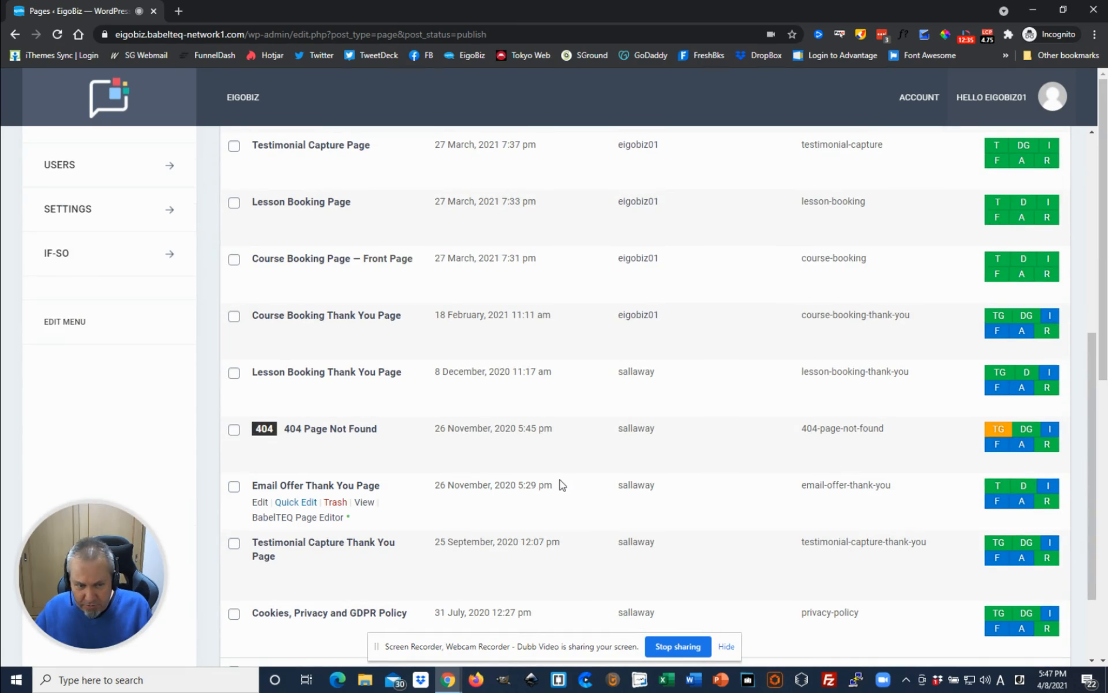
pyautogui.scroll(3, 485, 357)
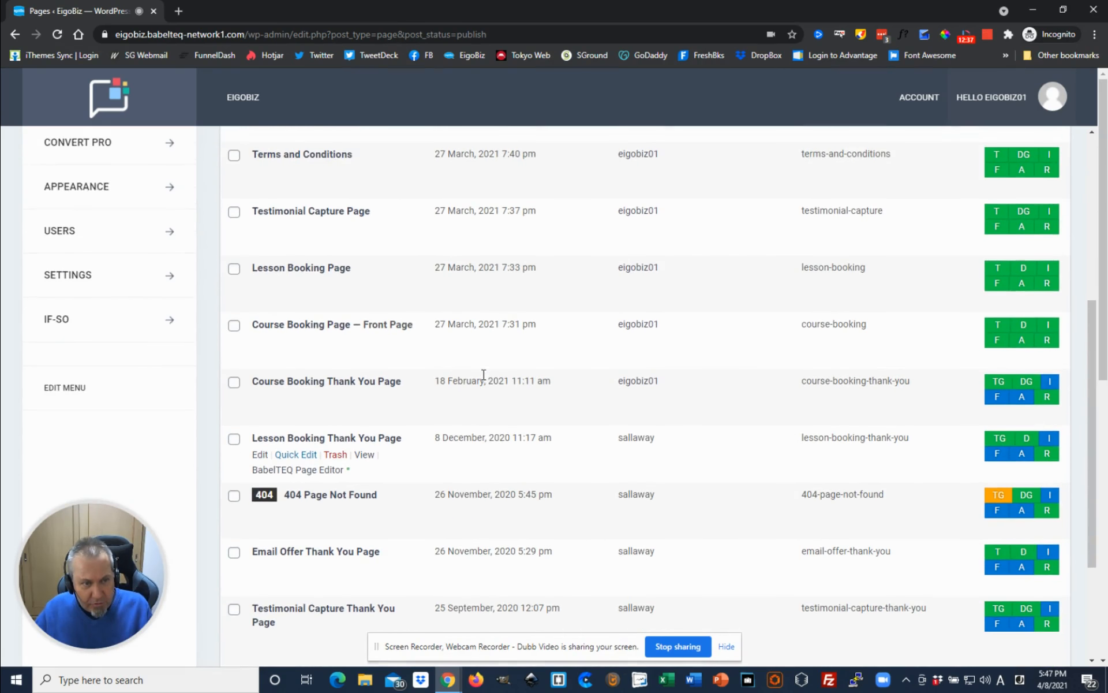
pyautogui.scroll(2, 486, 344)
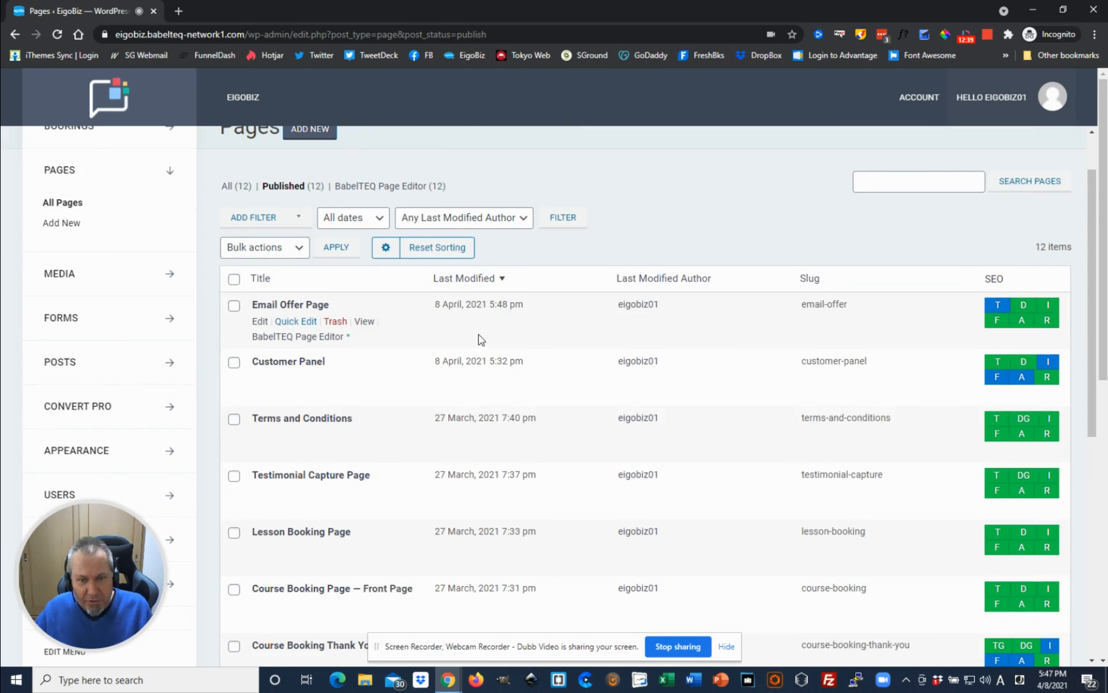
pyautogui.moveTo(997, 308)
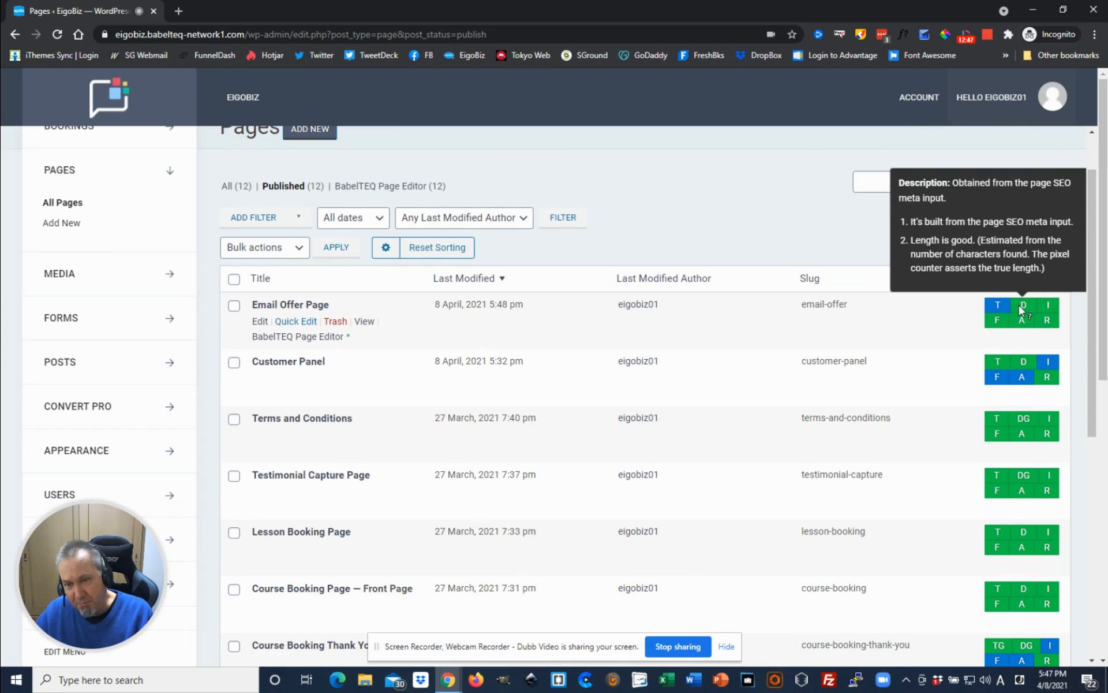
# Open the Email Offer Page for editing and include the site title in its meta title again.
pyautogui.click(259, 321)
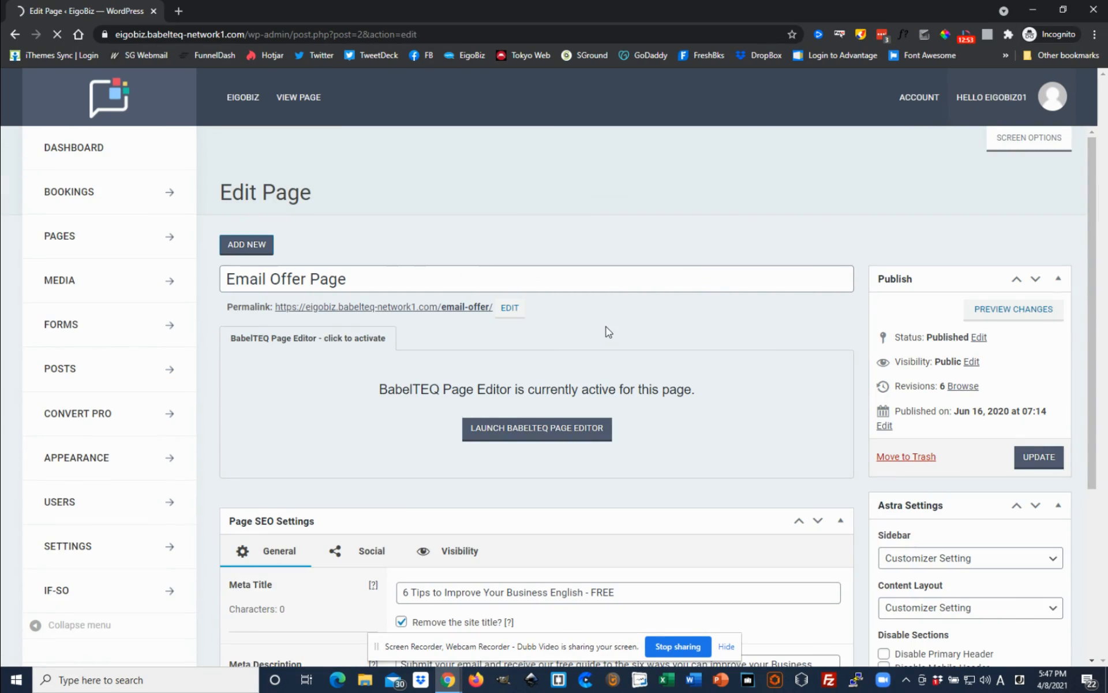
pyautogui.scroll(-3, 675, 404)
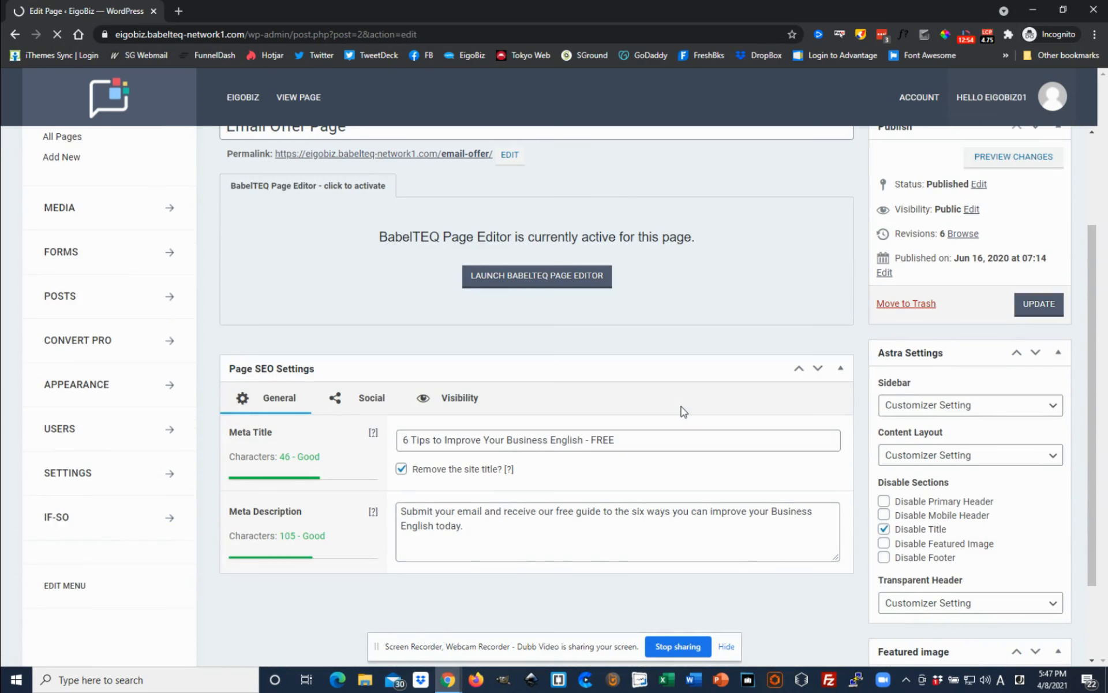
pyautogui.click(401, 468)
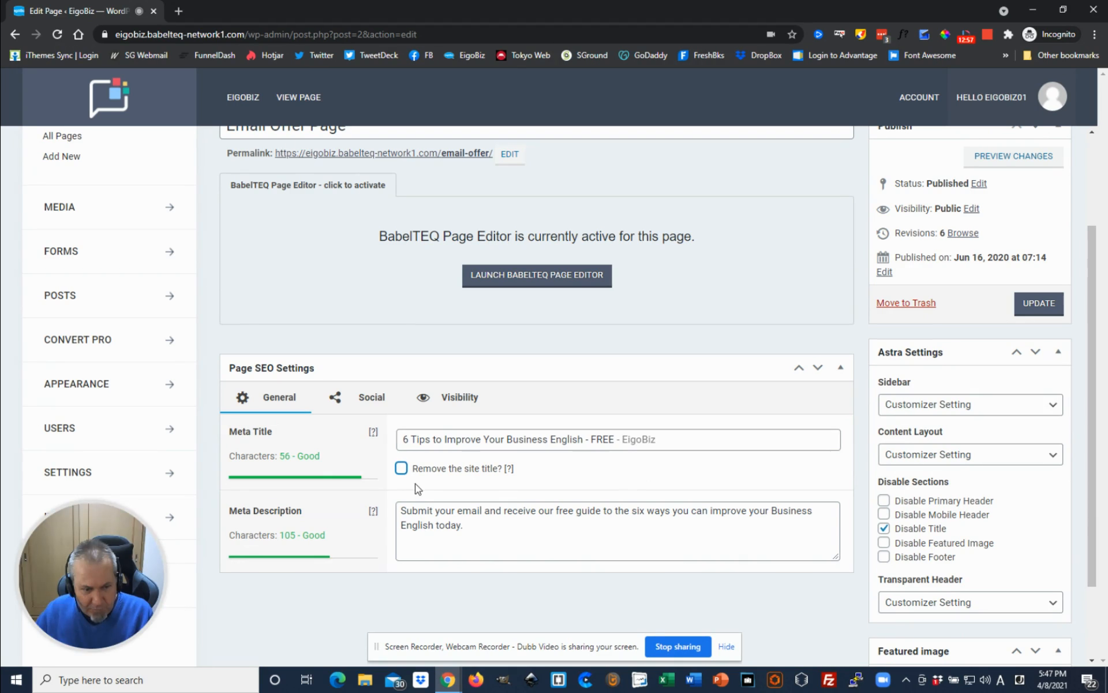
pyautogui.moveTo(355, 477)
# Save the Email Offer Page's meta title change and go back to the site's page list.
pyautogui.scroll(3, 702, 478)
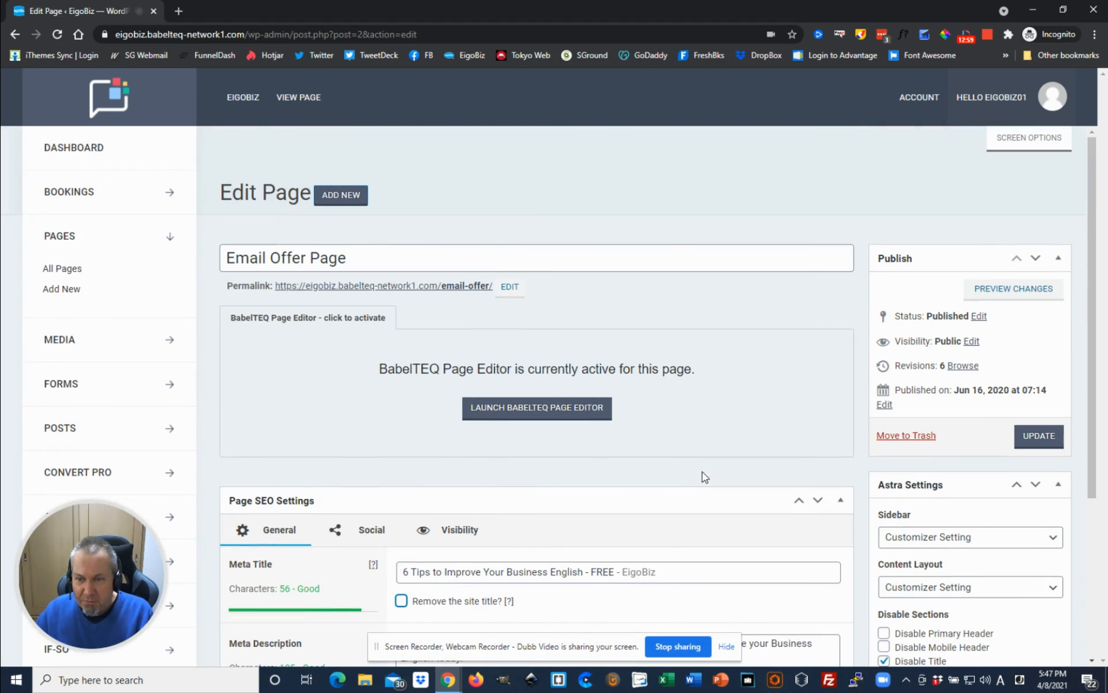
pyautogui.click(1036, 443)
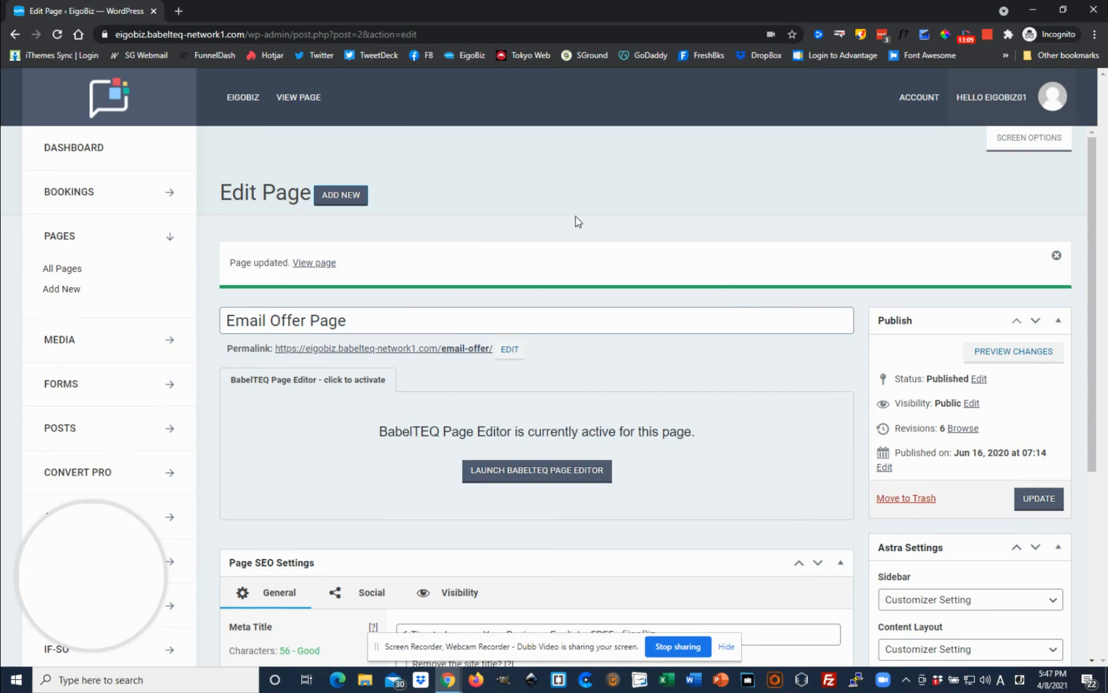
pyautogui.moveTo(241, 110)
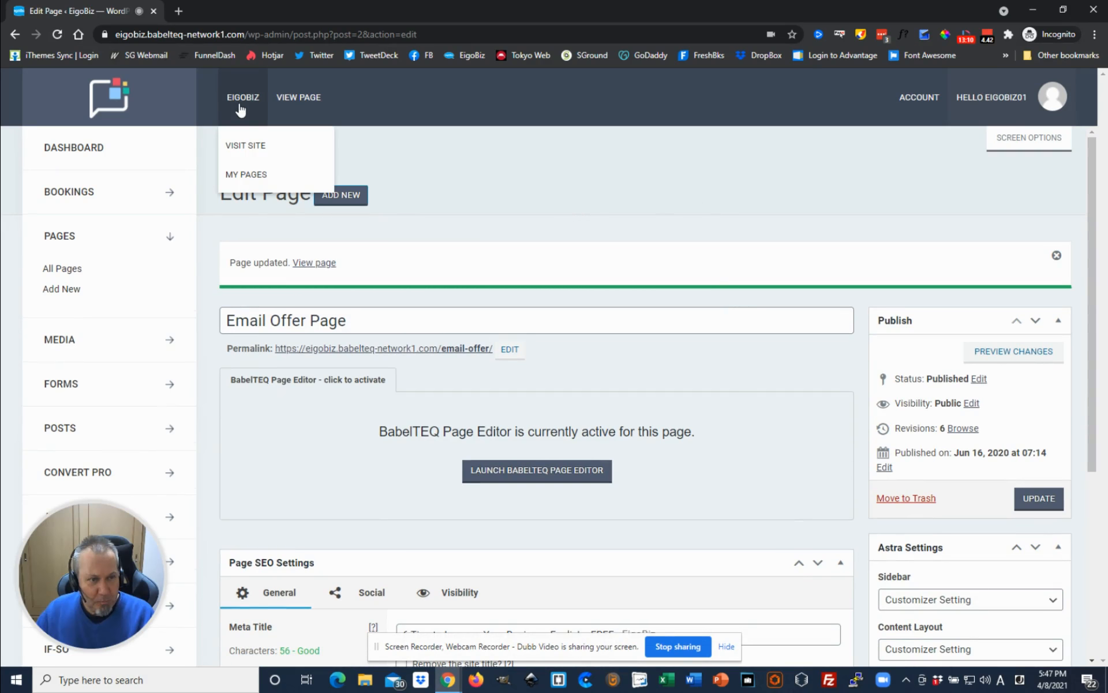
pyautogui.click(256, 176)
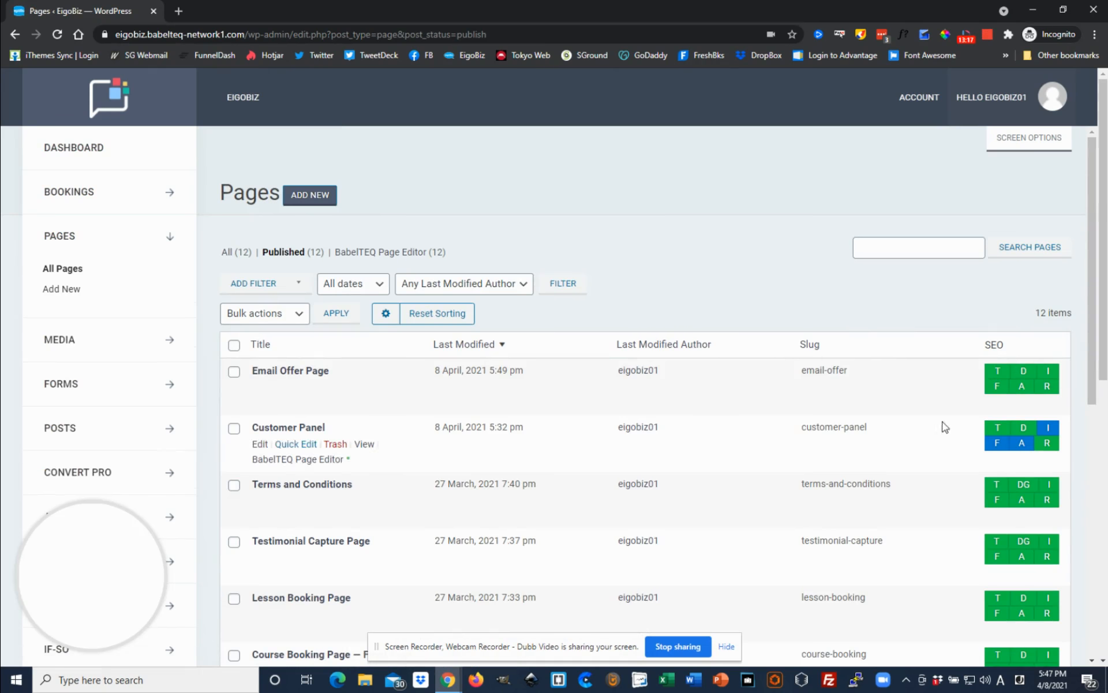
# Examine the updated SEO ratings in the page list, including the Email Offer Page's title rating details.
pyautogui.moveTo(1004, 389)
pyautogui.scroll(-3, 831, 413)
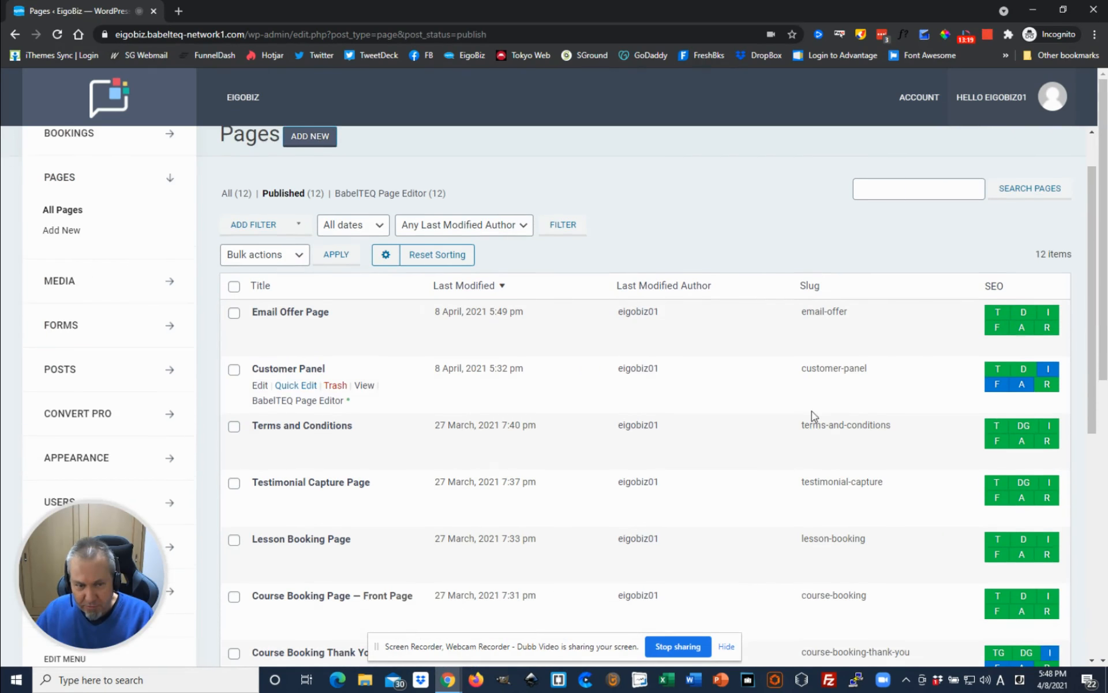
pyautogui.scroll(-1, 732, 409)
pyautogui.scroll(4, 732, 409)
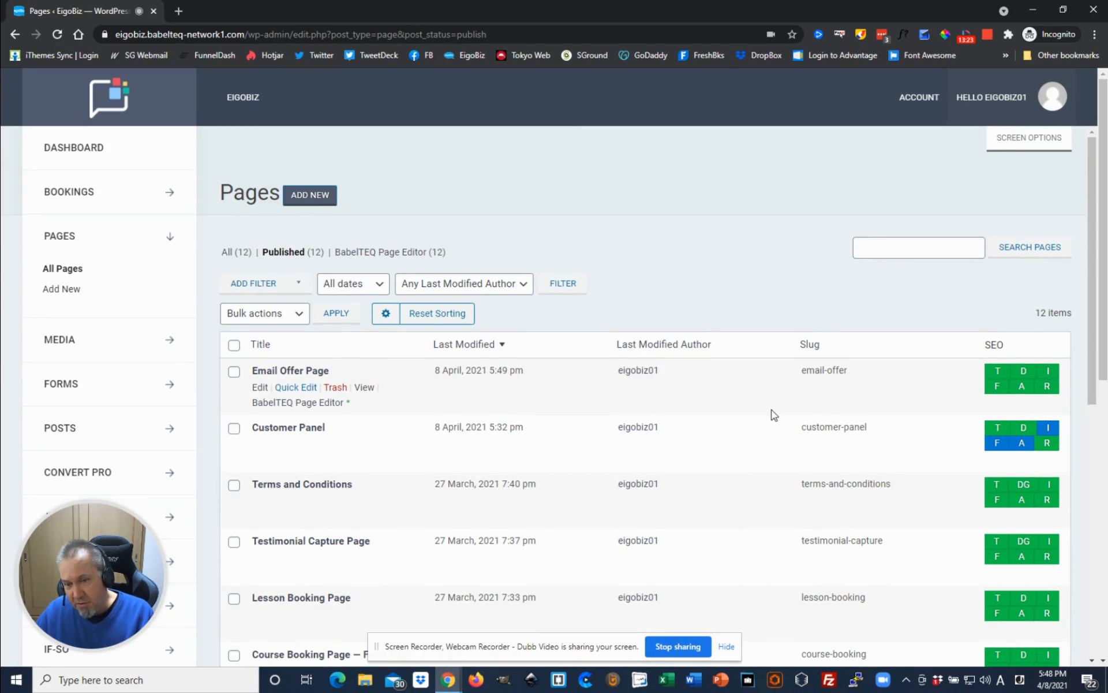
pyautogui.moveTo(1022, 508)
pyautogui.scroll(-3, 1010, 521)
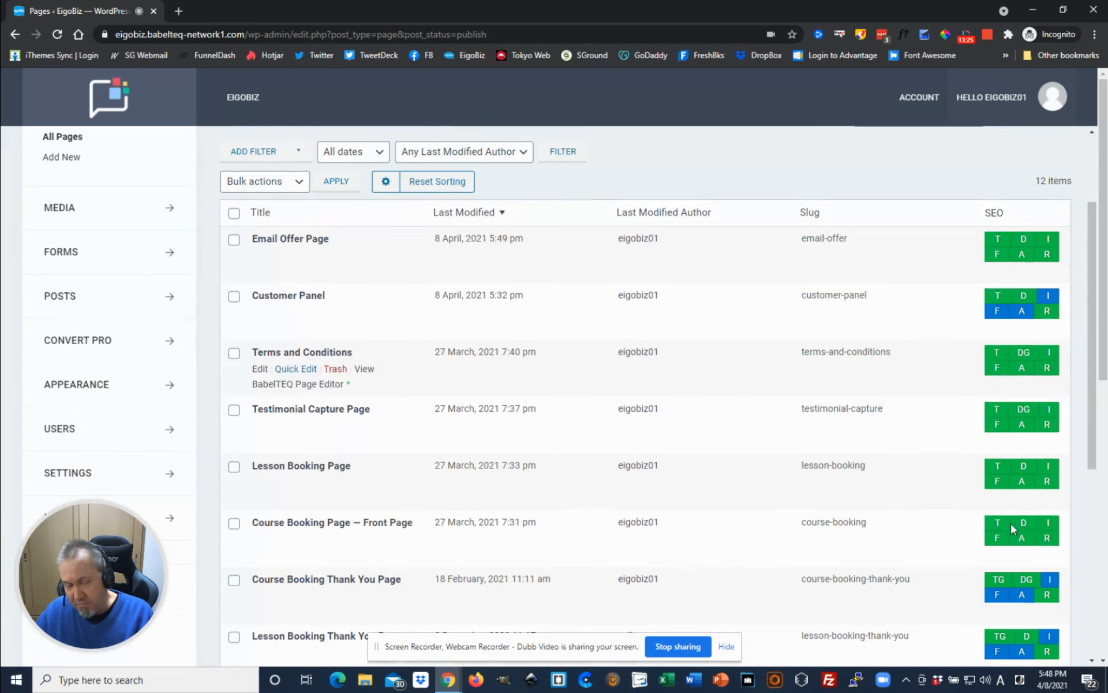
pyautogui.scroll(3, 681, 271)
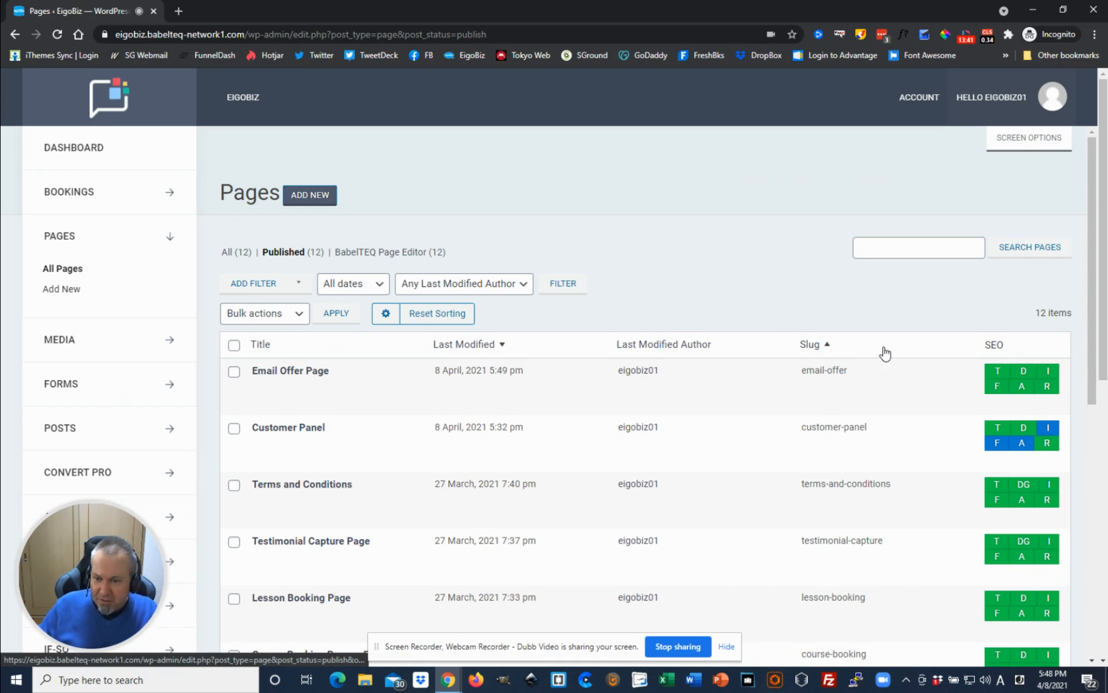
pyautogui.moveTo(995, 372)
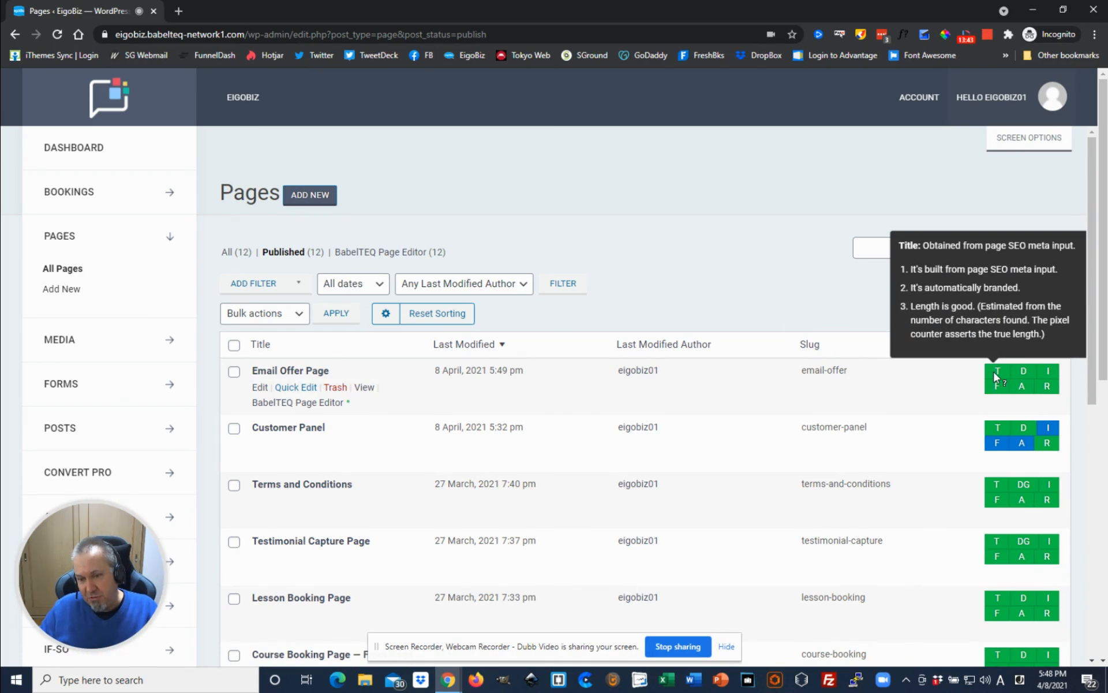